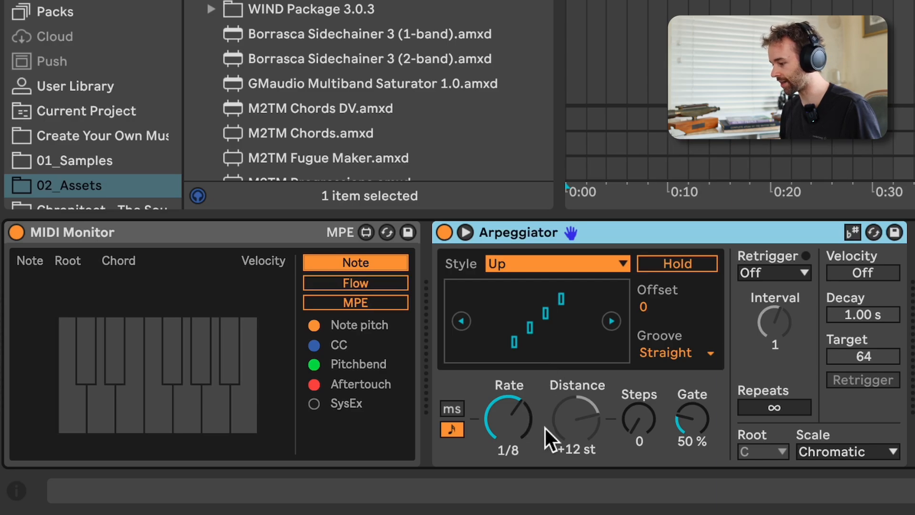
Step: Set the Arpeggiator's rate to 1/16 for comparison, and finish with it at 1/4
left_click(513, 423)
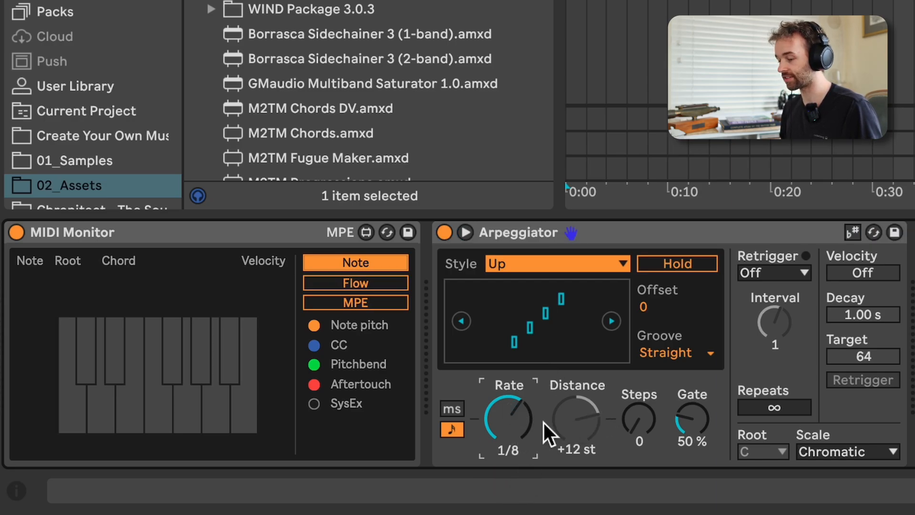
key("Down")
key("Down")
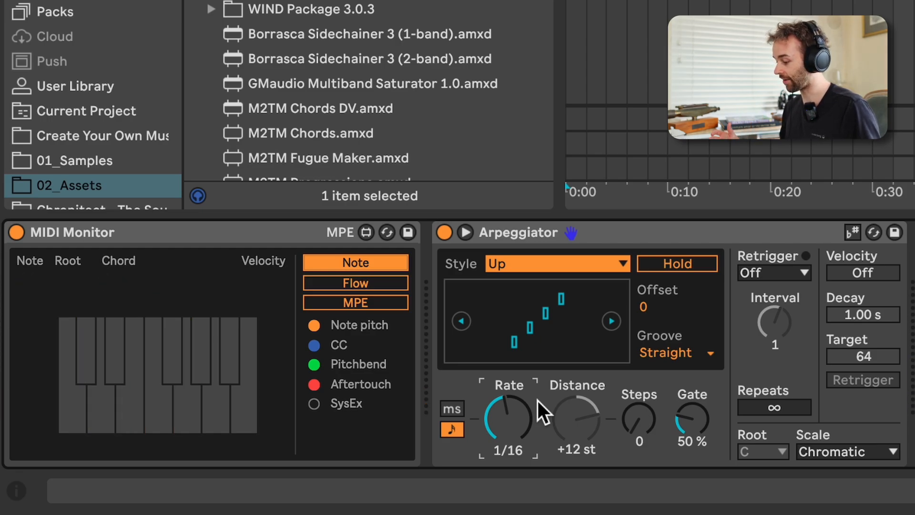
key("Up")
key("Up")
key("Up")
key("Up")
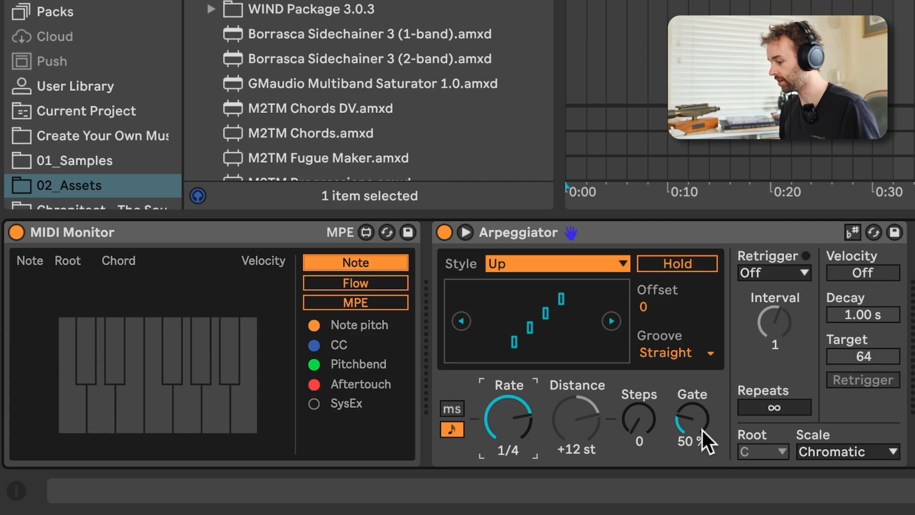
Step: Try the Arpeggiator's gate at 1% and at 200%
left_click_drag(700, 405, 700, 448)
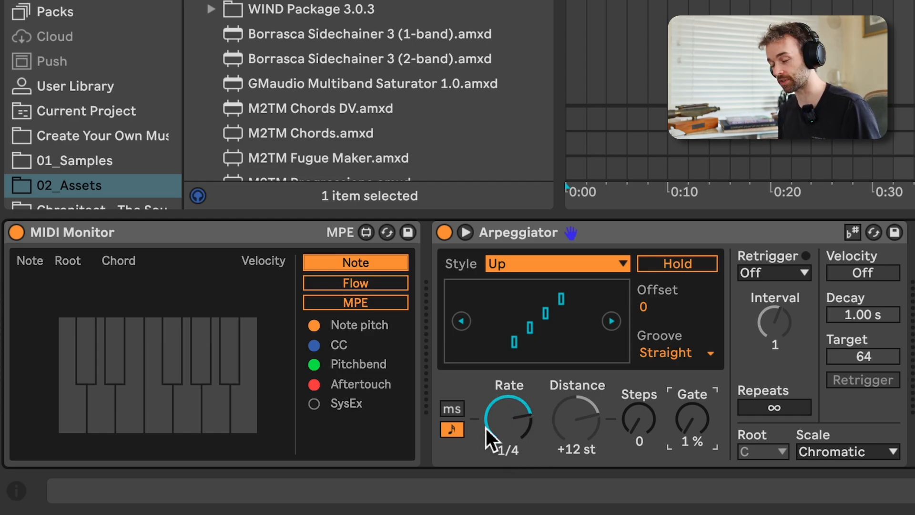
left_click_drag(696, 424, 694, 425)
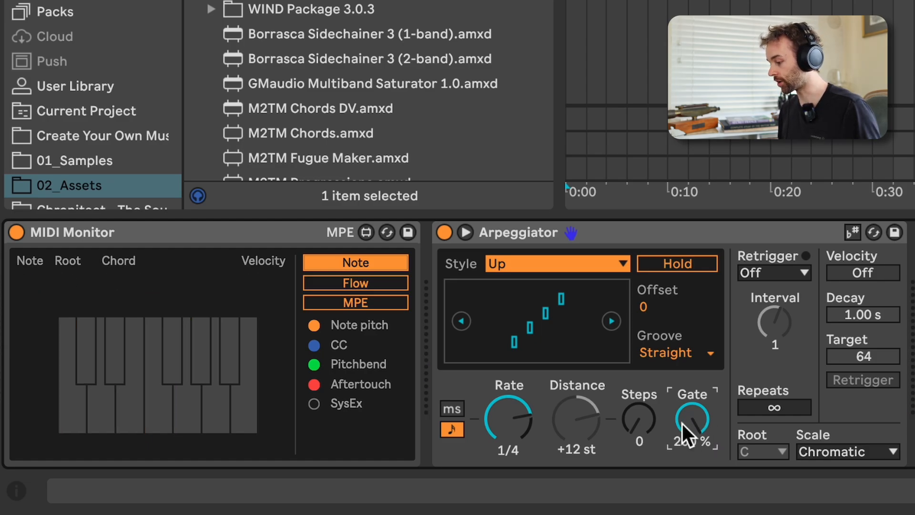
left_click(518, 416)
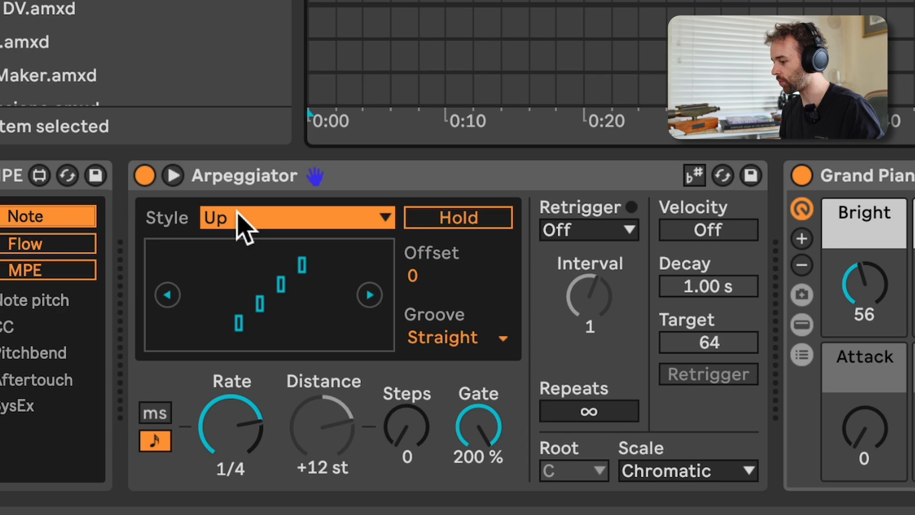
Step: Set the Arpeggiator style to Down and step it through UpDown to Down & Up
left_click(270, 224)
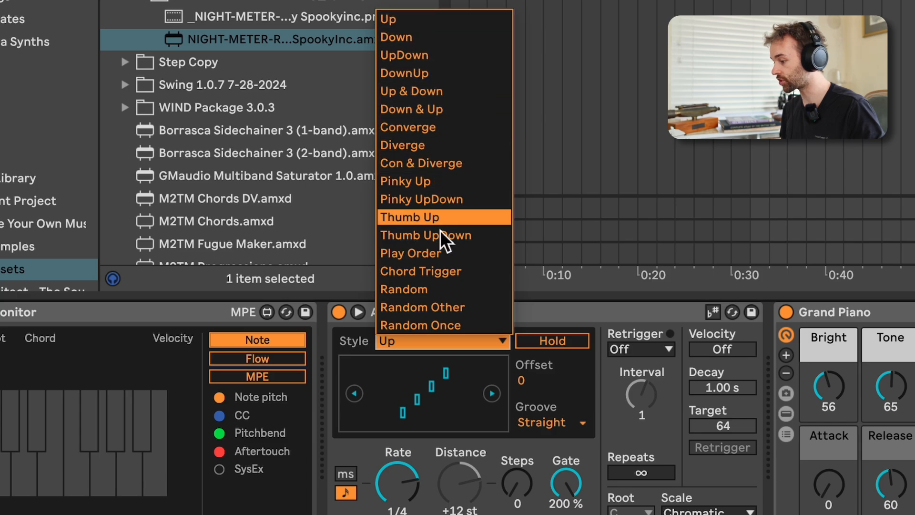
left_click(456, 36)
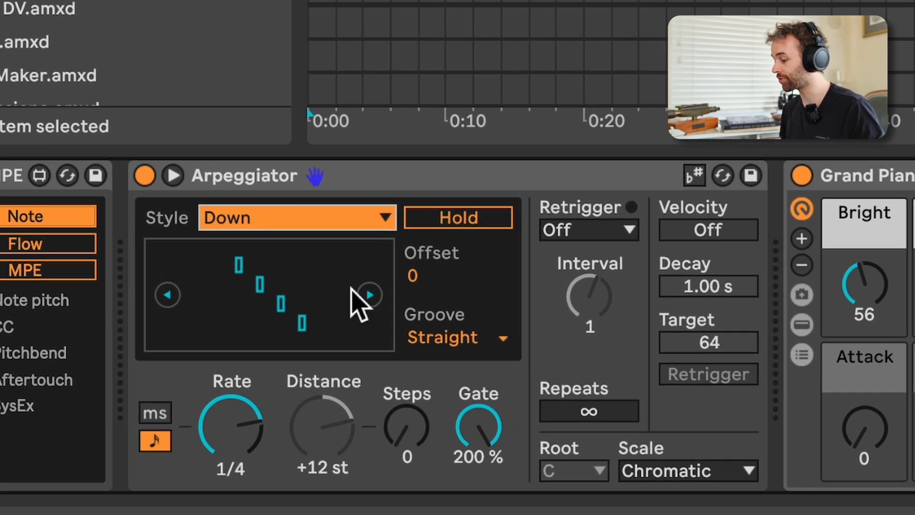
left_click(369, 296)
left_click(369, 295)
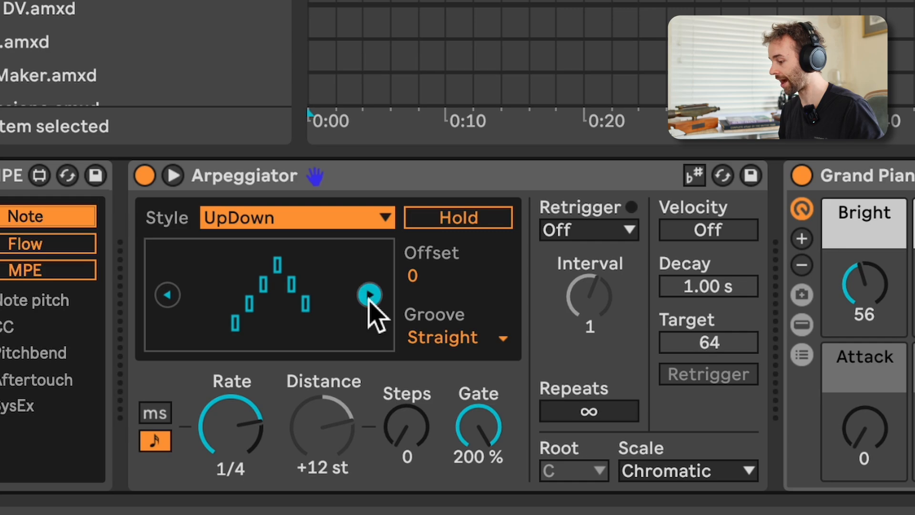
left_click(369, 295)
left_click(369, 295)
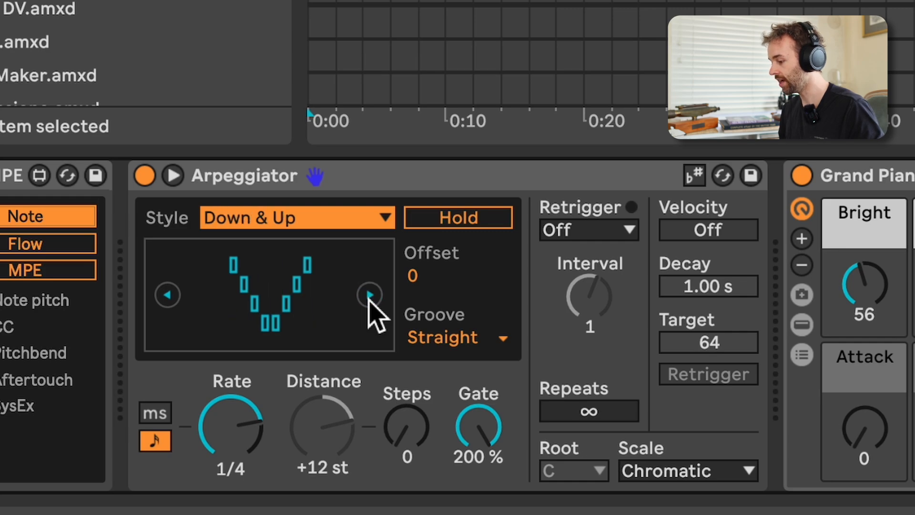
Step: Step the Arpeggiator style back to Up
left_click(168, 295)
left_click(167, 295)
left_click(167, 295)
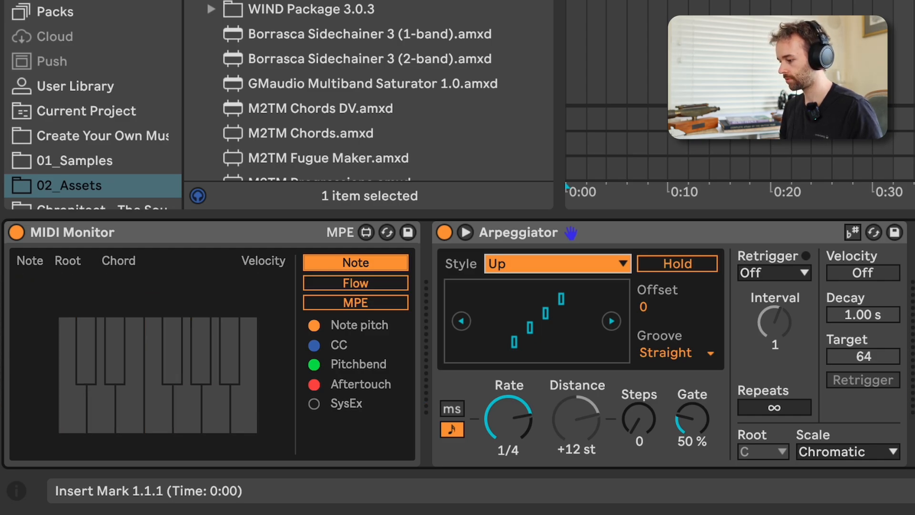
Step: Try the Down, UpDown, Up & Down and Down & Up styles in the Arpeggiator one after another
left_click(555, 263)
left_click(525, 0)
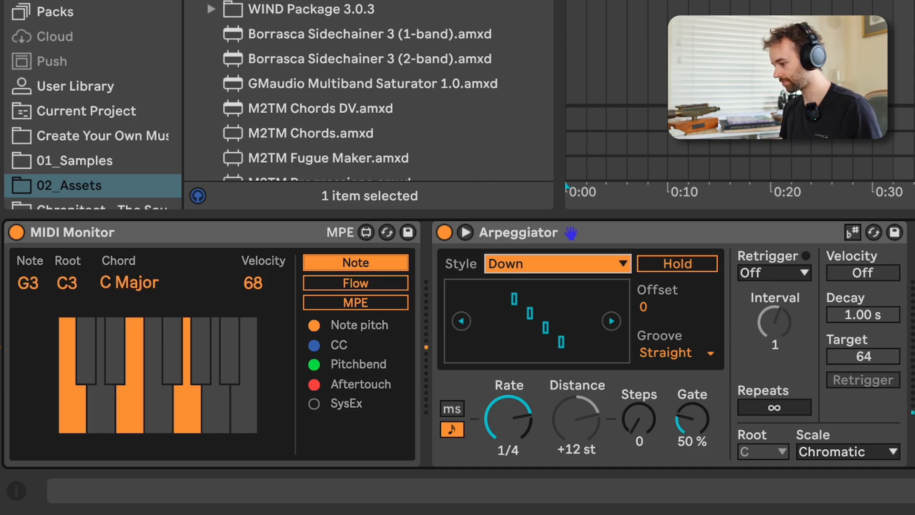
left_click(615, 324)
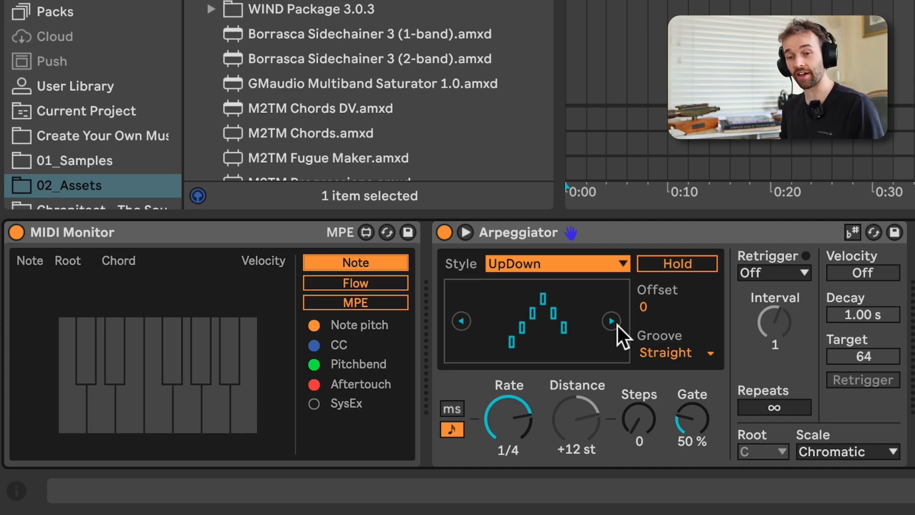
left_click(617, 326)
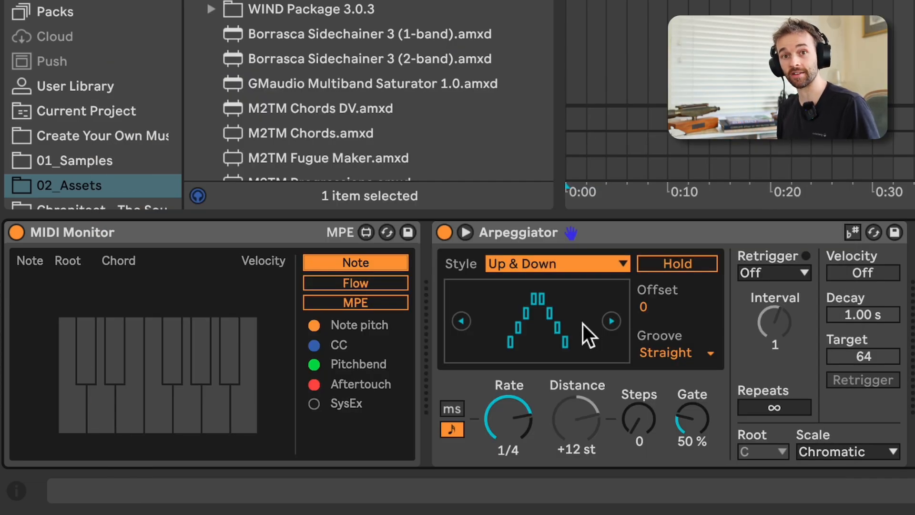
left_click(611, 321)
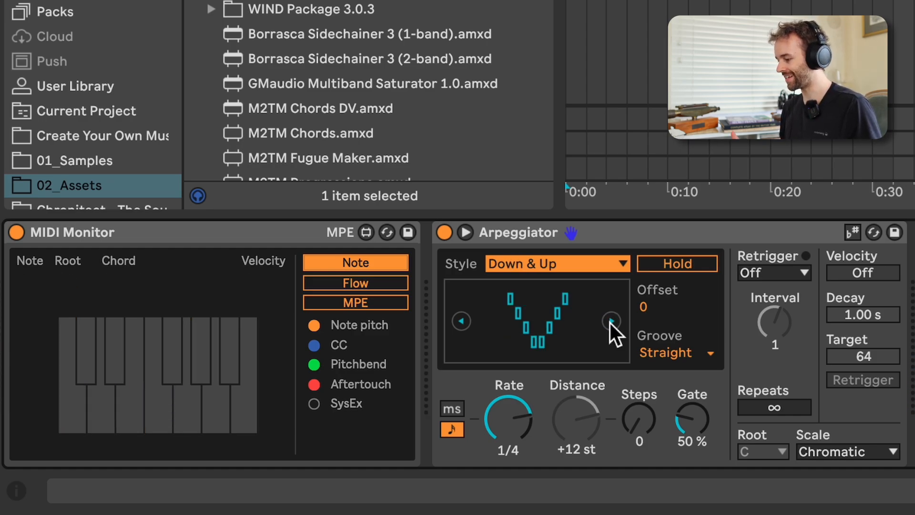
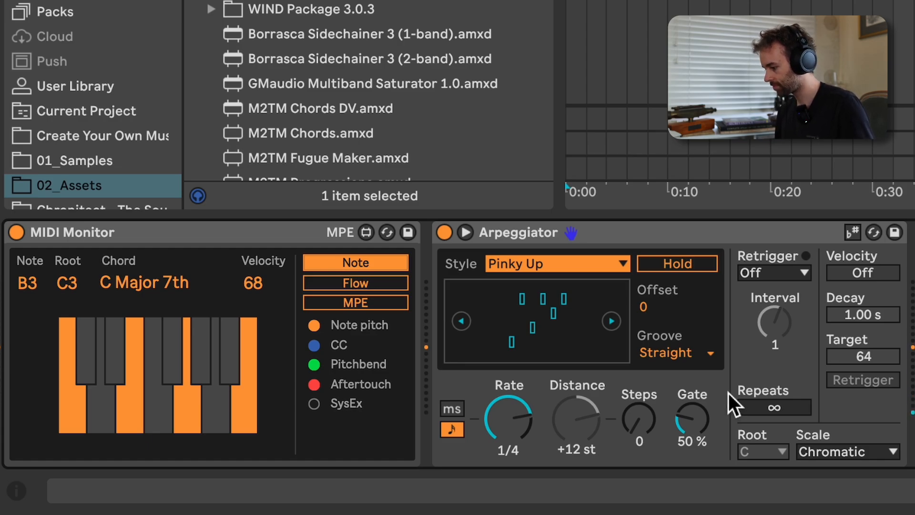
Step: Try the Thumb Up, Thumb UpDown and Play Order styles in the Arpeggiator
left_click(612, 321)
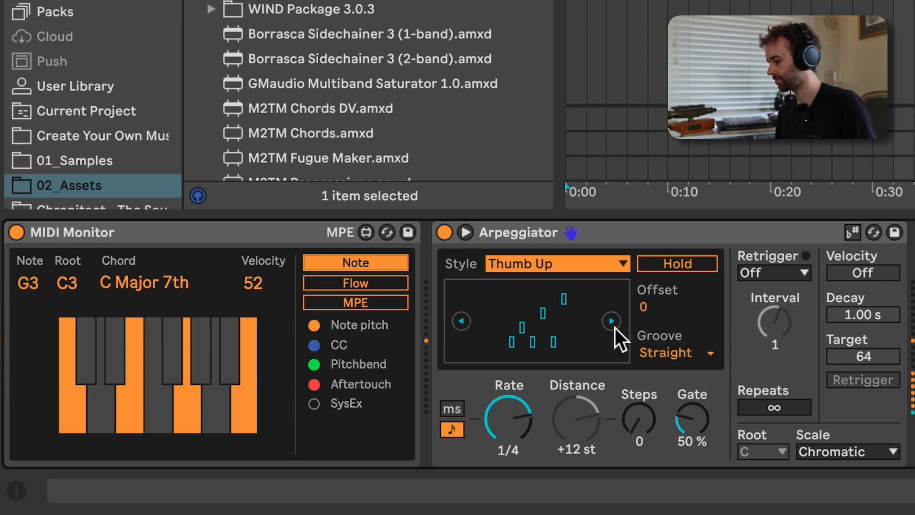
left_click(614, 326)
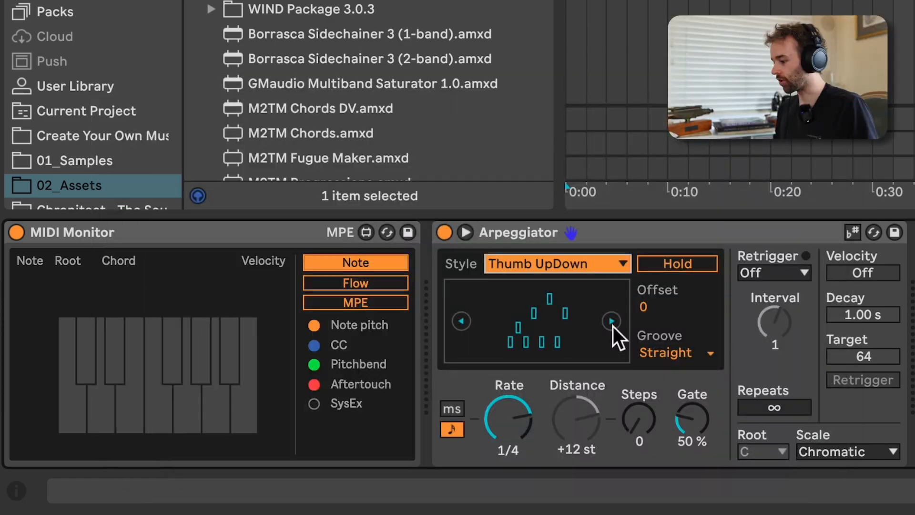
left_click(611, 321)
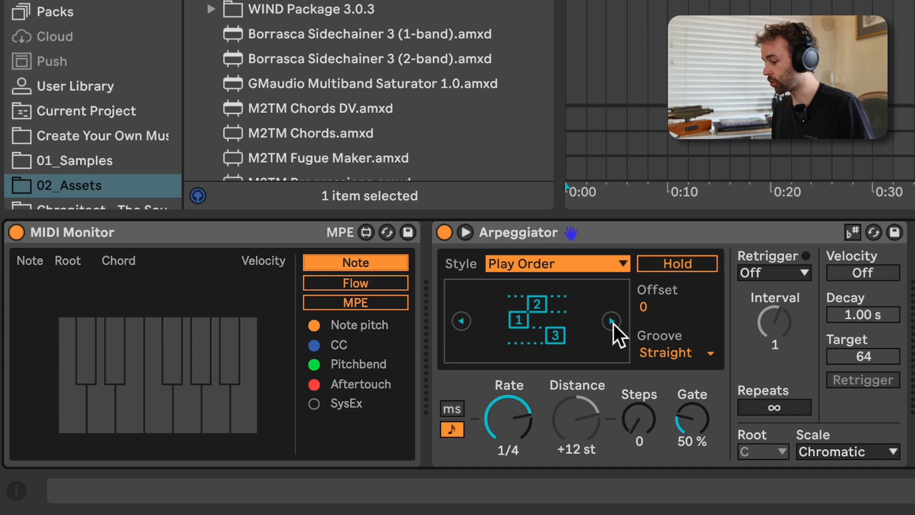
Step: Try the Chord Trigger, Random Other and Random Once styles in the Arpeggiator
left_click(612, 321)
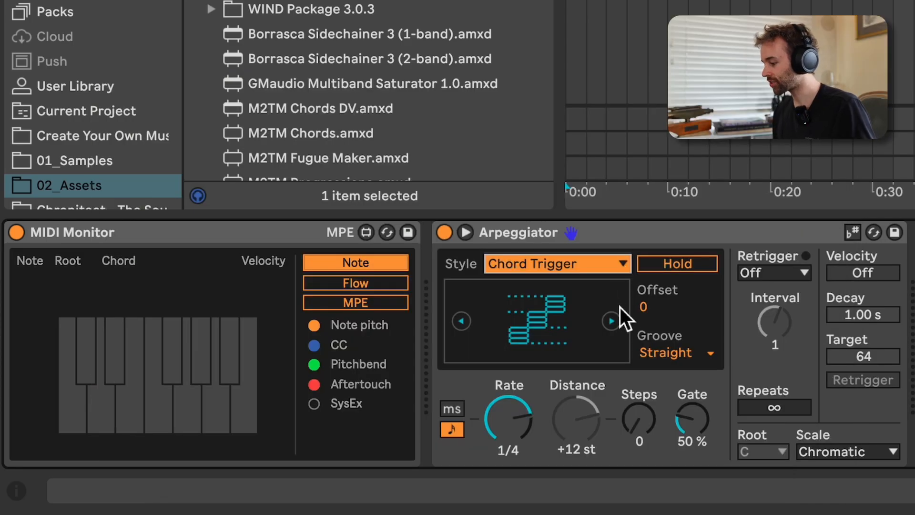
left_click(612, 321)
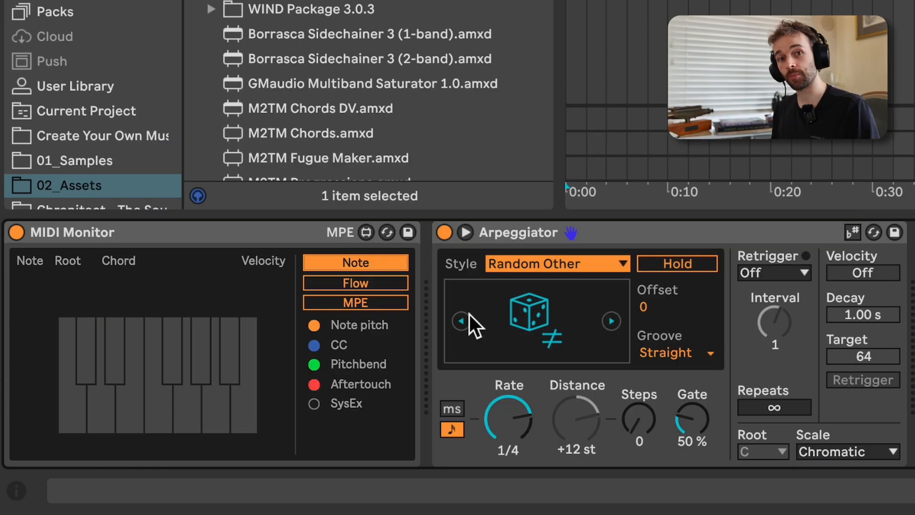
left_click(611, 322)
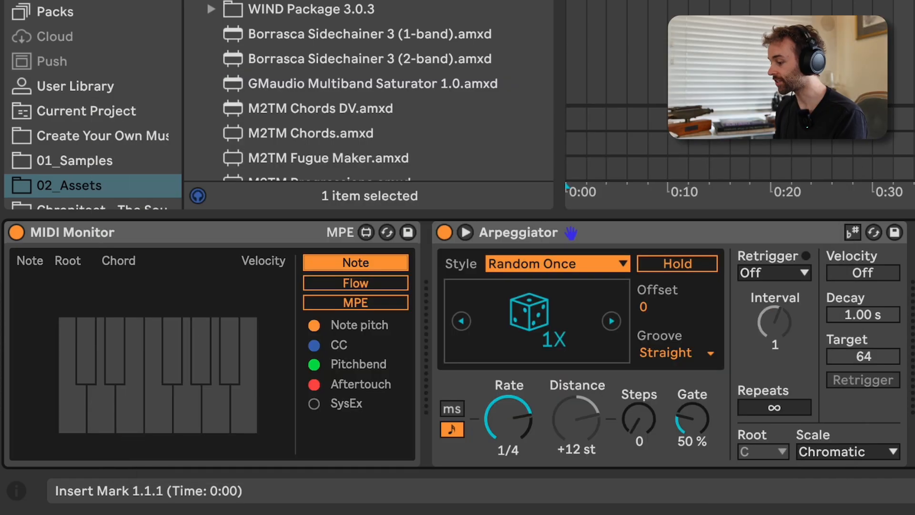
Step: Try the Arpeggiator's Hold function by turning it on and off again
left_click(677, 270)
left_click(678, 269)
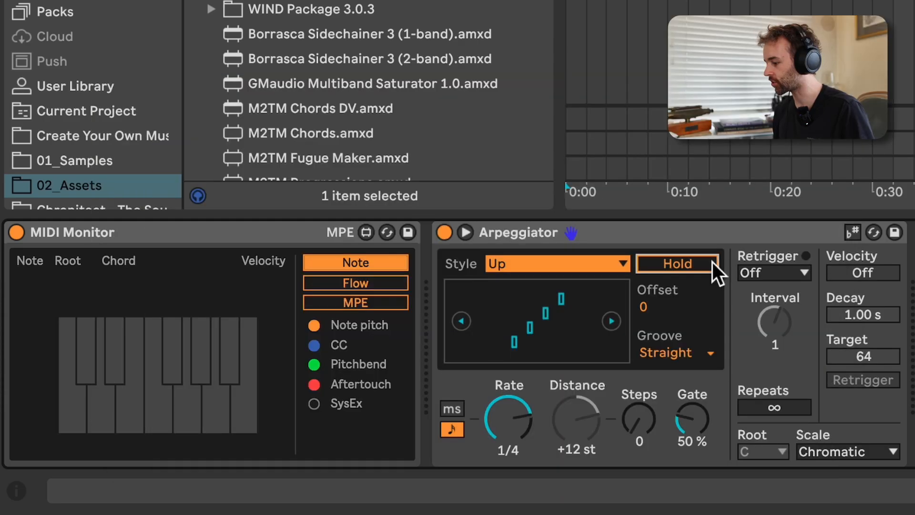
left_click(712, 261)
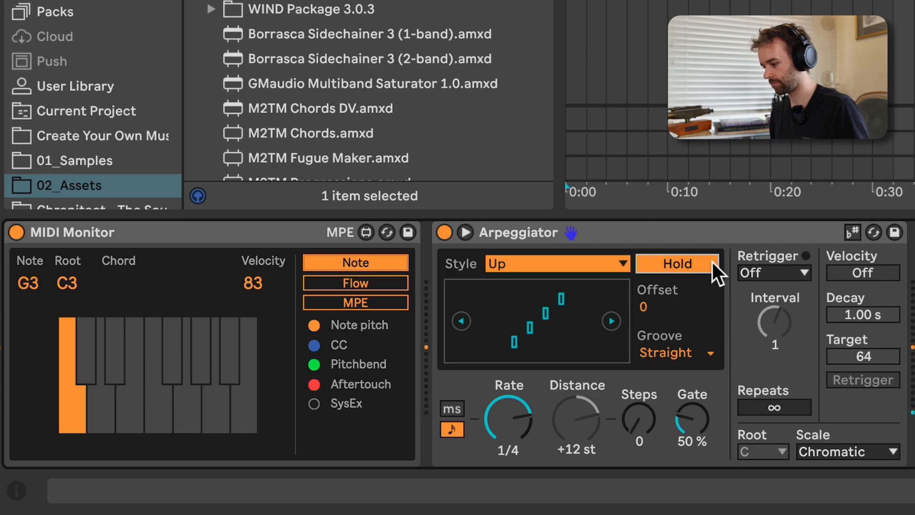
left_click(712, 263)
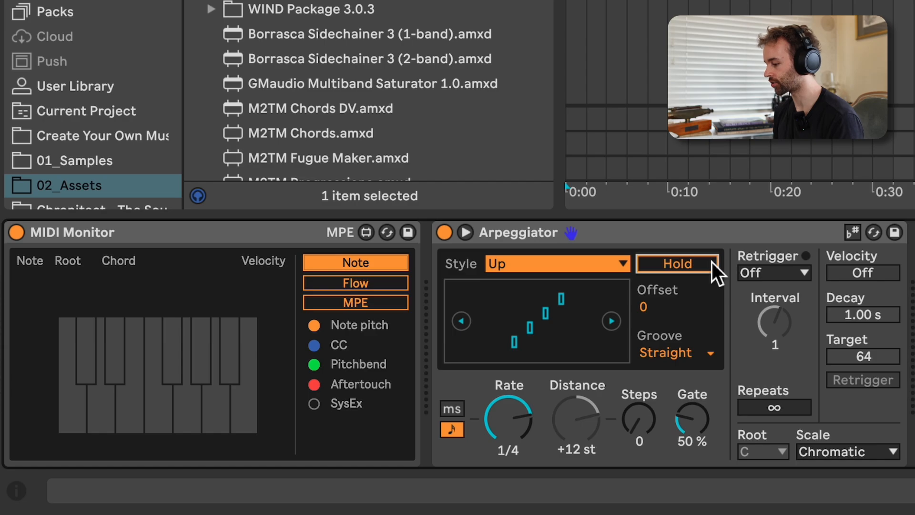
Step: Try the Arpeggiator's offset at 1 and at -8
left_click(663, 307)
left_click(674, 353)
left_click(675, 354)
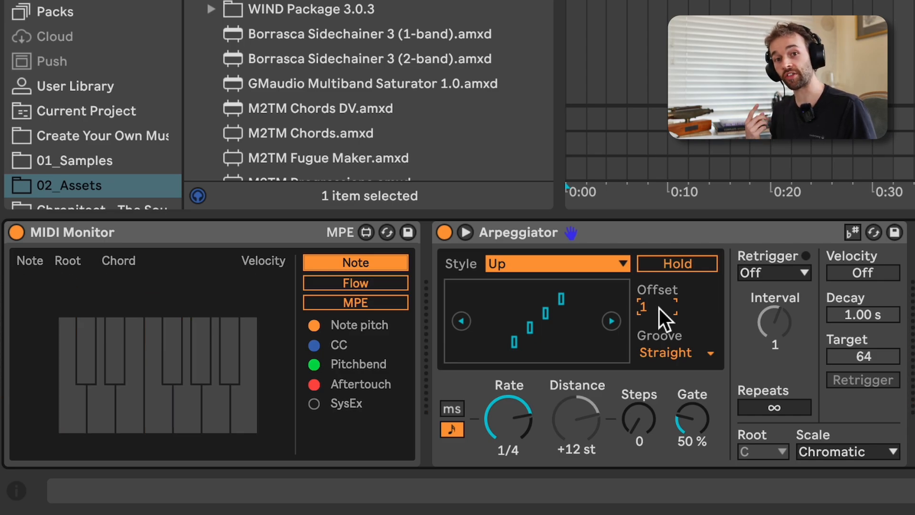
left_click_drag(660, 308, 659, 334)
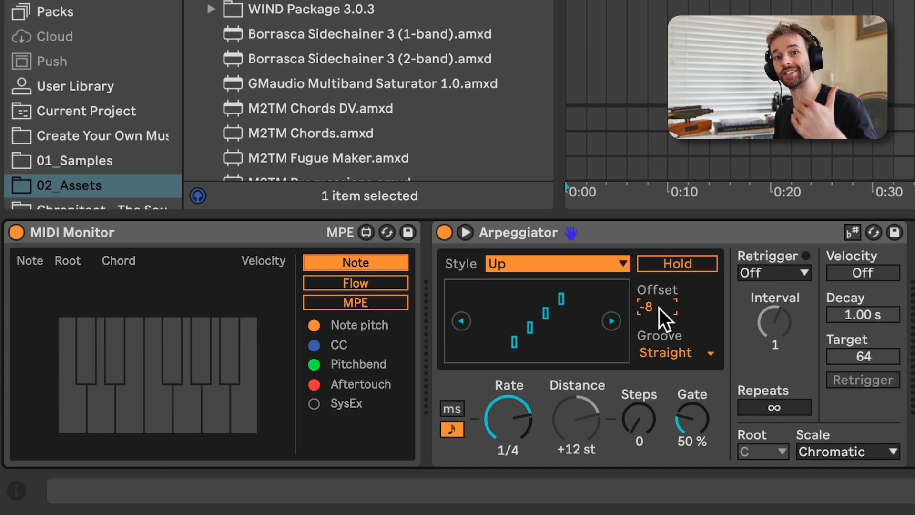
Step: Set the Arpeggiator's groove to Swing 8 and its rate to 1/8
left_click(693, 361)
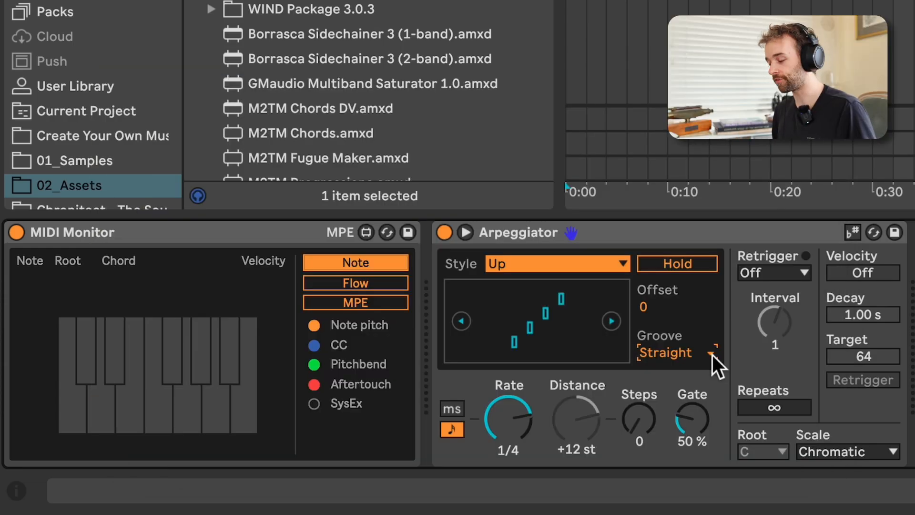
left_click(712, 355)
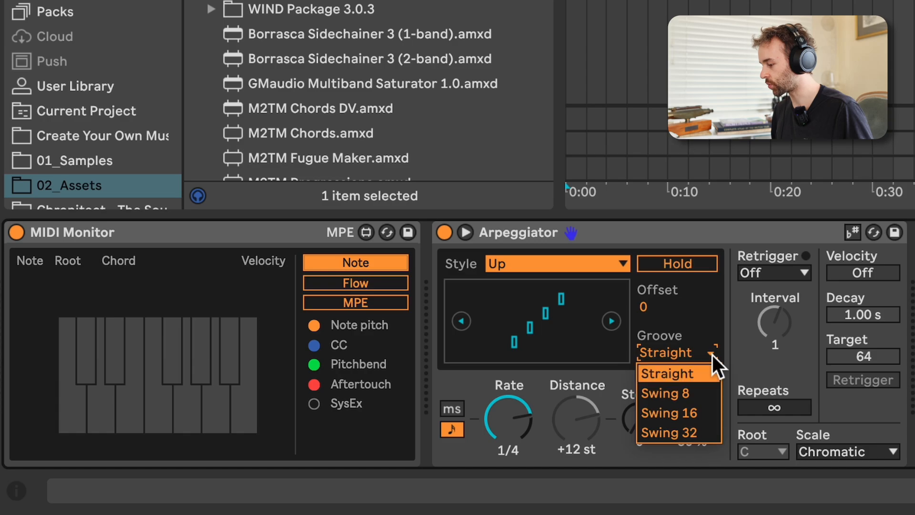
left_click(705, 388)
left_click(527, 415)
key("Down")
key("Down")
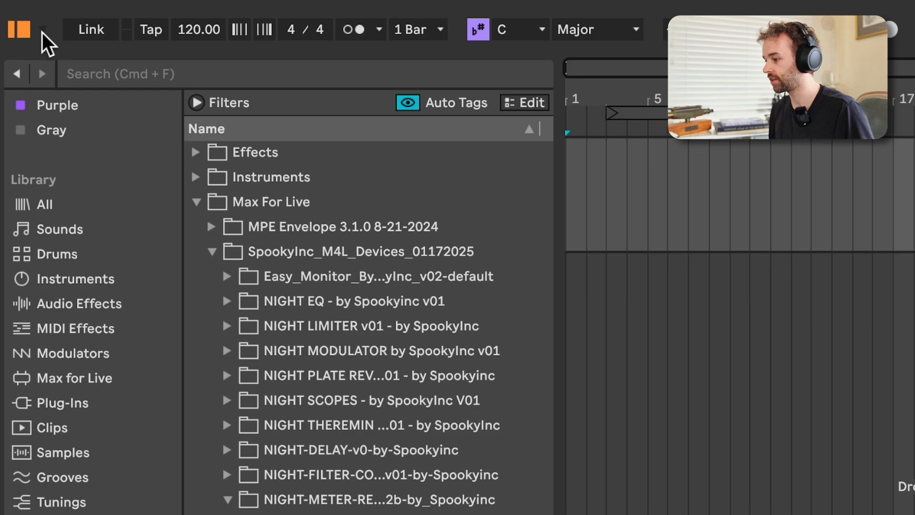
Step: Show the Groove Pool and set its Global Amount to 0%
left_click(43, 32)
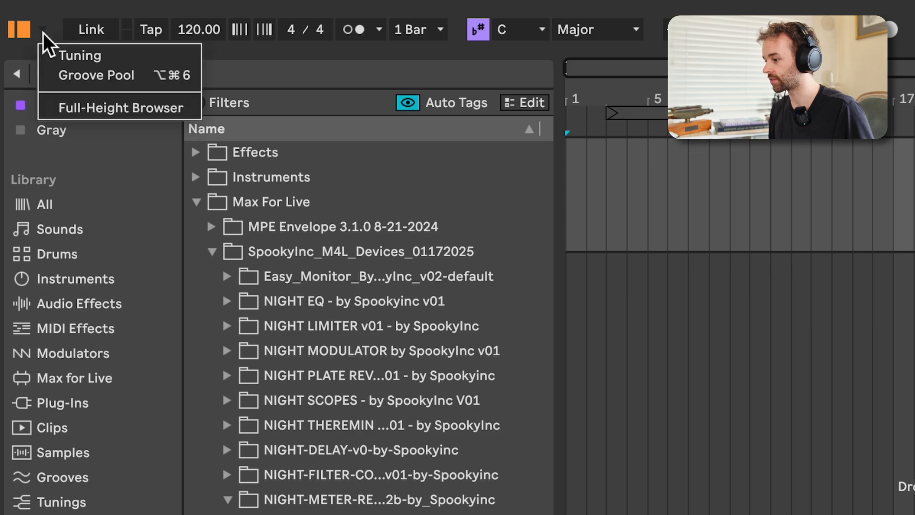
left_click(106, 76)
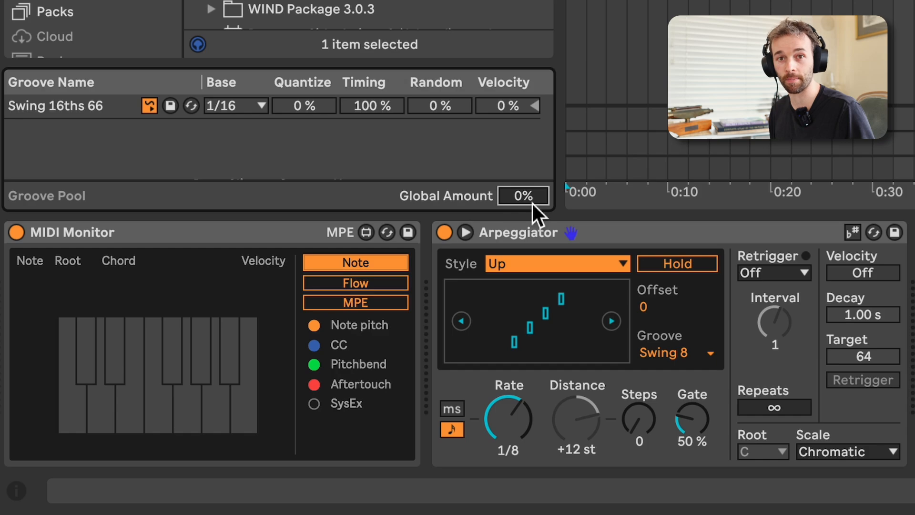
left_click_drag(533, 204, 531, 235)
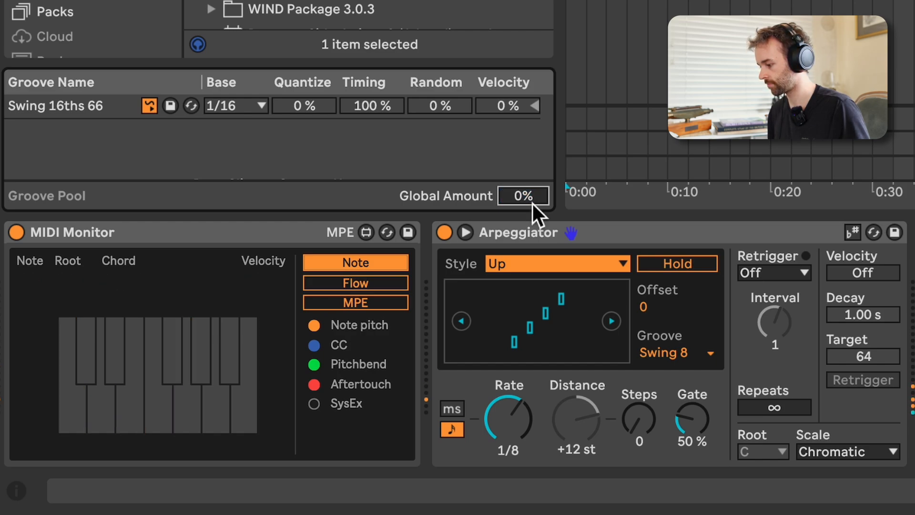
Step: Set the Arpeggiator's groove to Straight
left_click(702, 356)
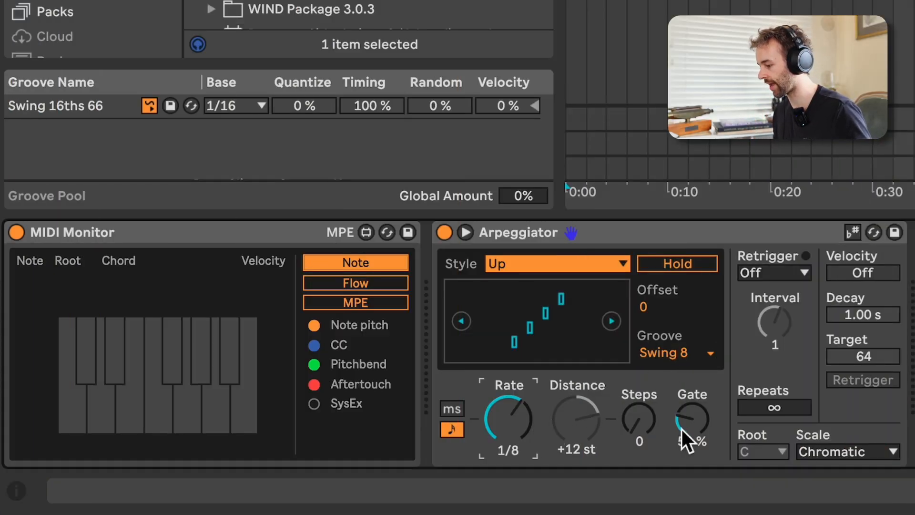
left_click(705, 356)
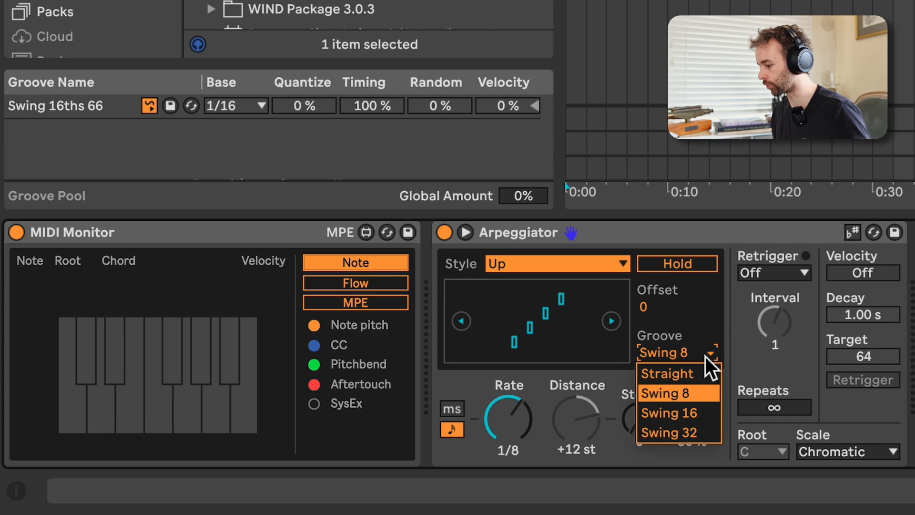
left_click(702, 373)
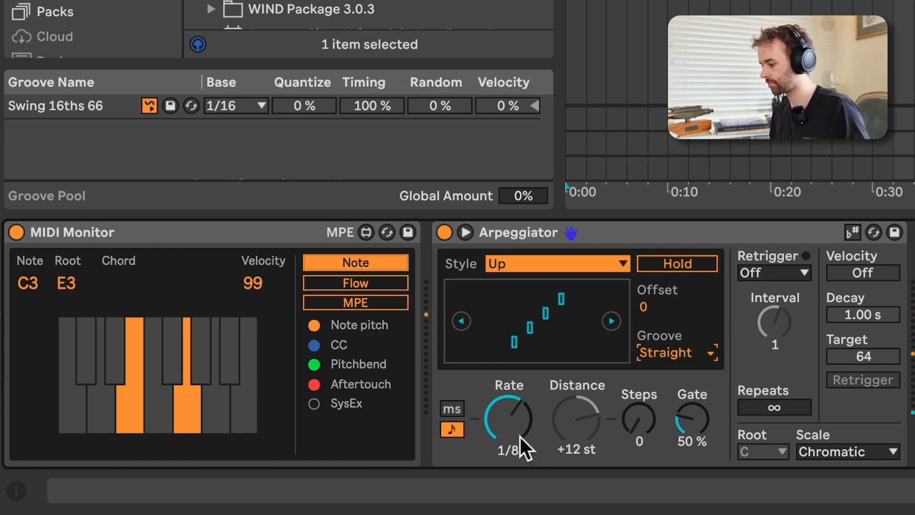
Step: Try the Arpeggiator's rate at its synced extremes, and in milliseconds mode at 1.00 s and 10.0 ms
left_click_drag(520, 436, 520, 395)
left_click_drag(521, 437, 520, 476)
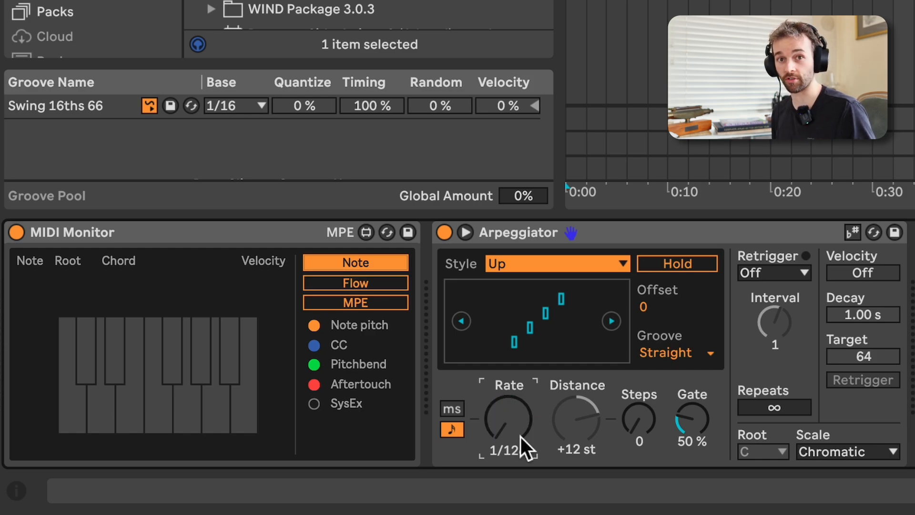
left_click(457, 410)
left_click_drag(502, 428, 502, 400)
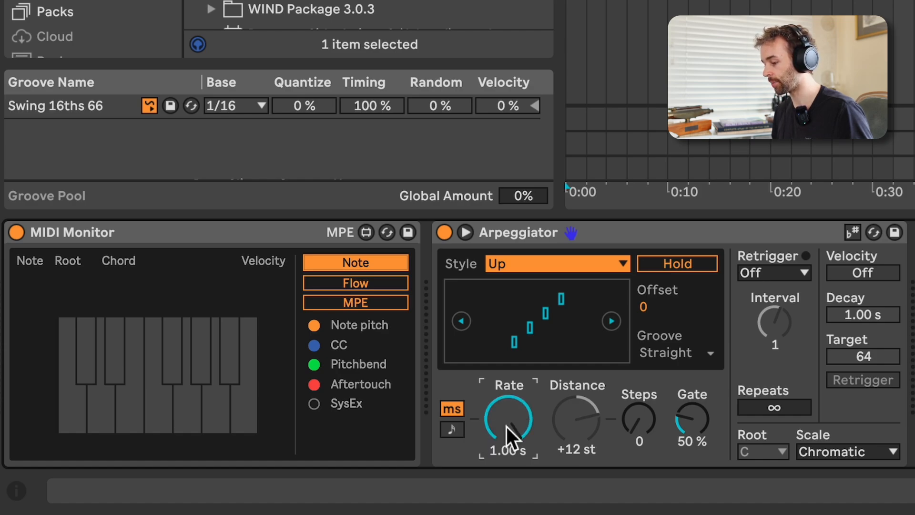
left_click_drag(507, 427, 507, 450)
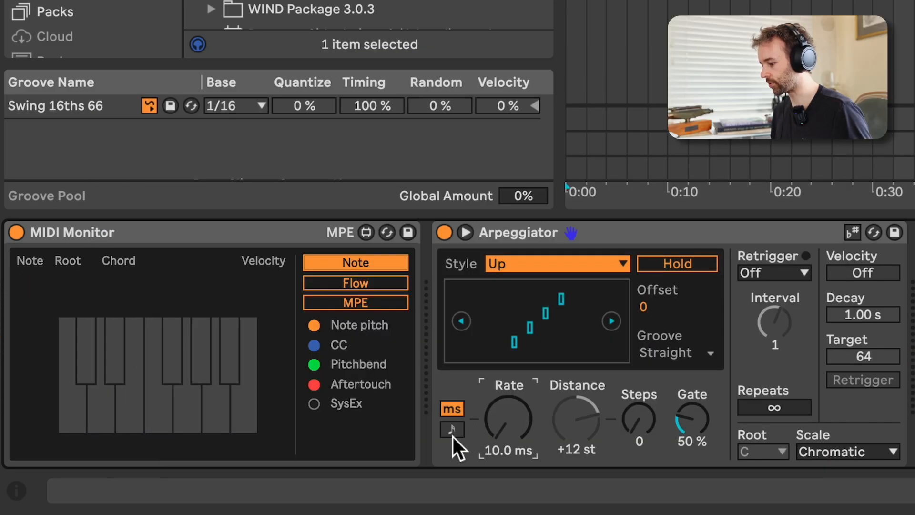
Step: Return the Arpeggiator's rate to tempo-synced note values and set it to 1/4
left_click(453, 435)
left_click_drag(483, 436, 503, 429)
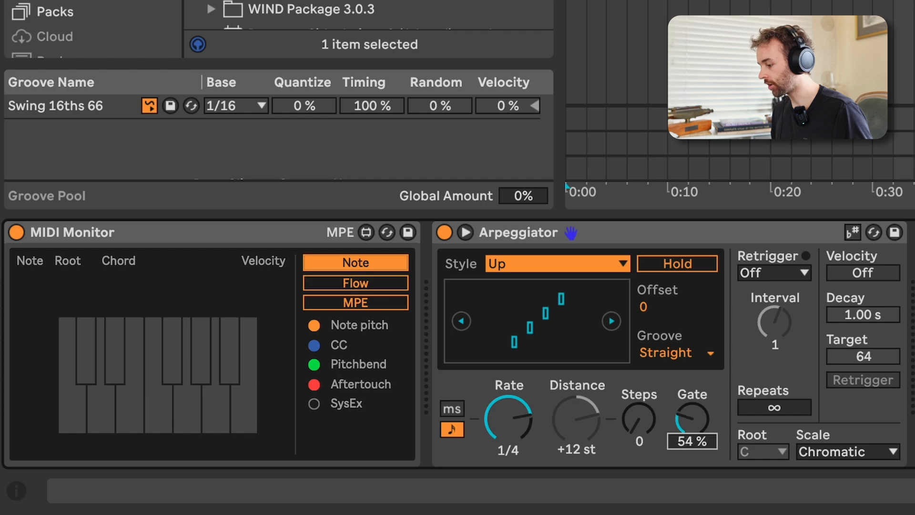
Step: Try the Arpeggiator's gate at 99%, 50% and 200%
left_click_drag(692, 419, 693, 397)
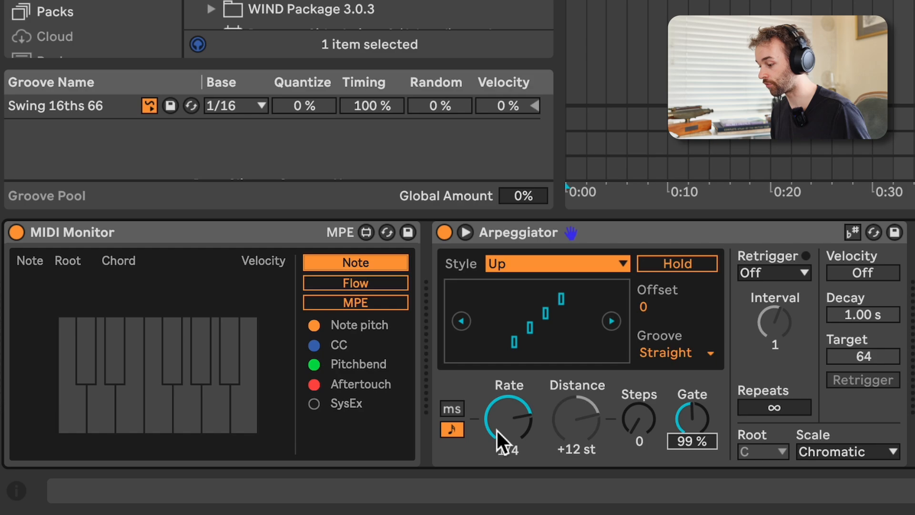
left_click_drag(692, 419, 692, 417)
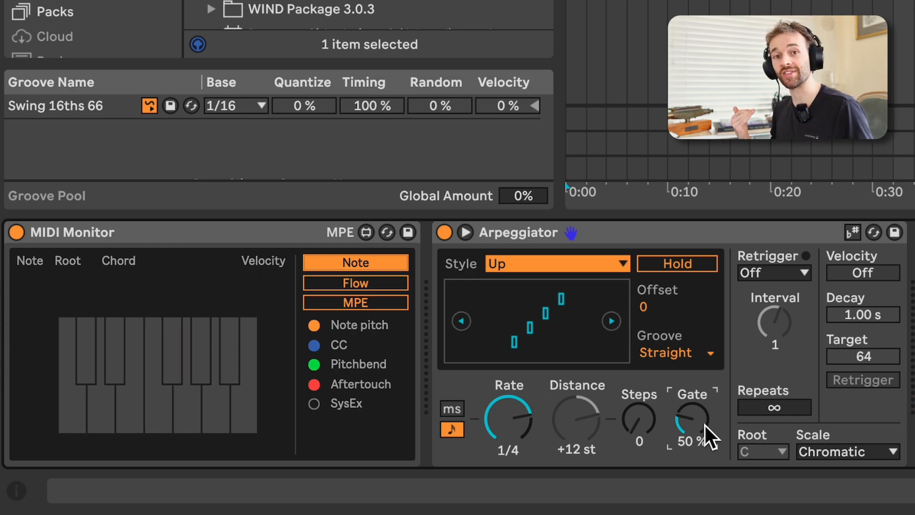
left_click_drag(705, 425, 705, 472)
left_click_drag(706, 427, 706, 238)
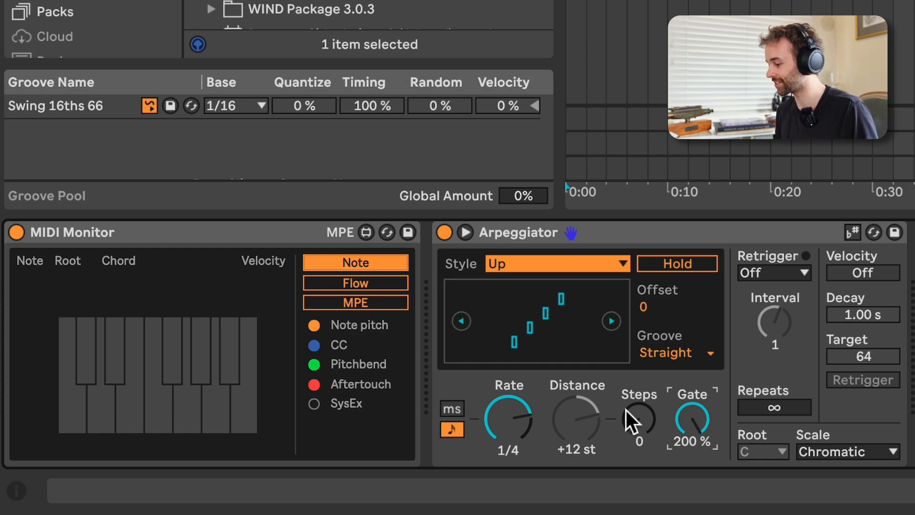
Step: Try the Arpeggiator's transposition steps at 1, 2 and 8, with the distance at +12 st, +7 st and +5 st
left_click(587, 416)
left_click(645, 419)
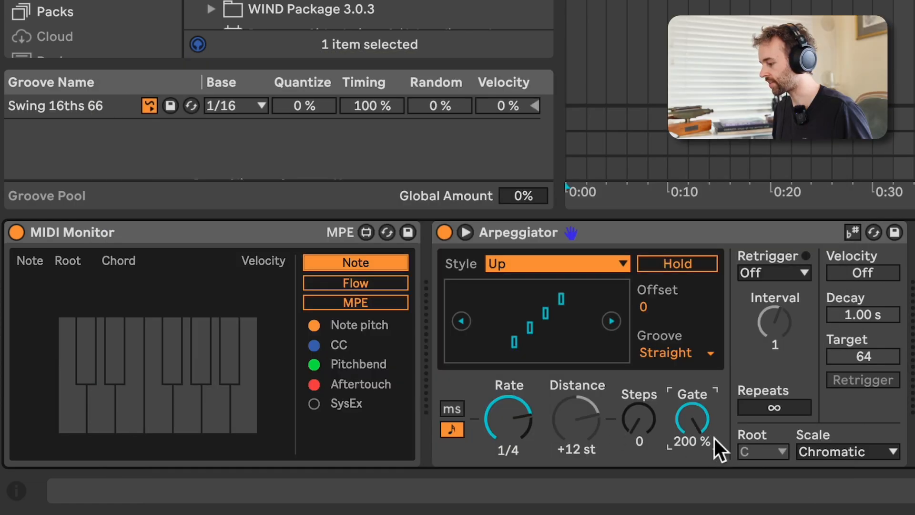
left_click(642, 422)
key("Up")
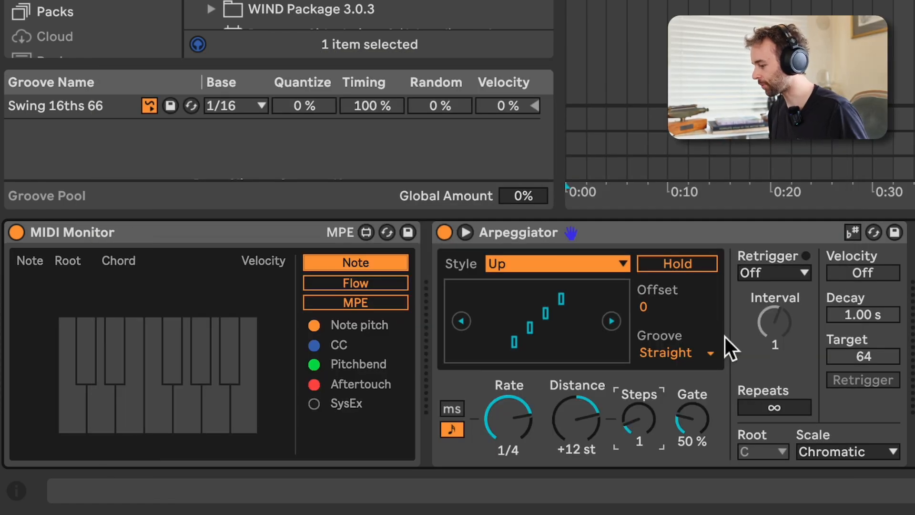
key("Up")
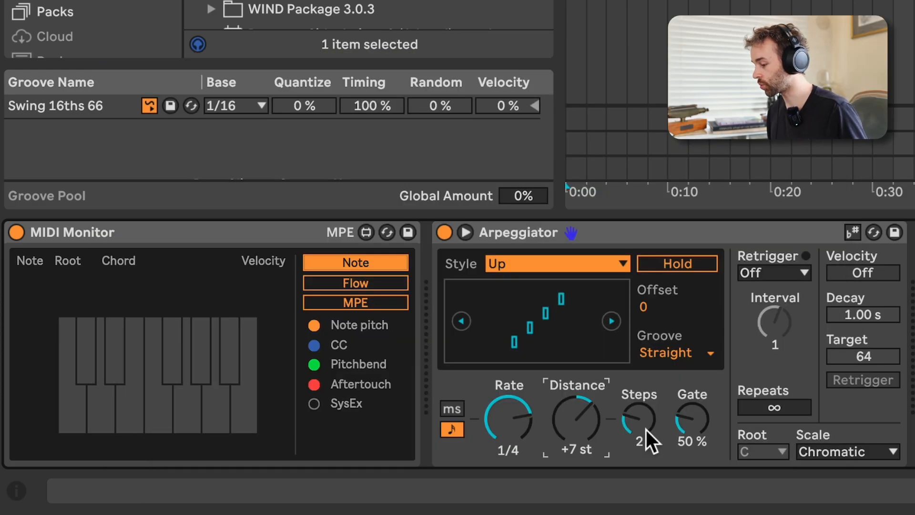
left_click_drag(646, 430, 645, 401)
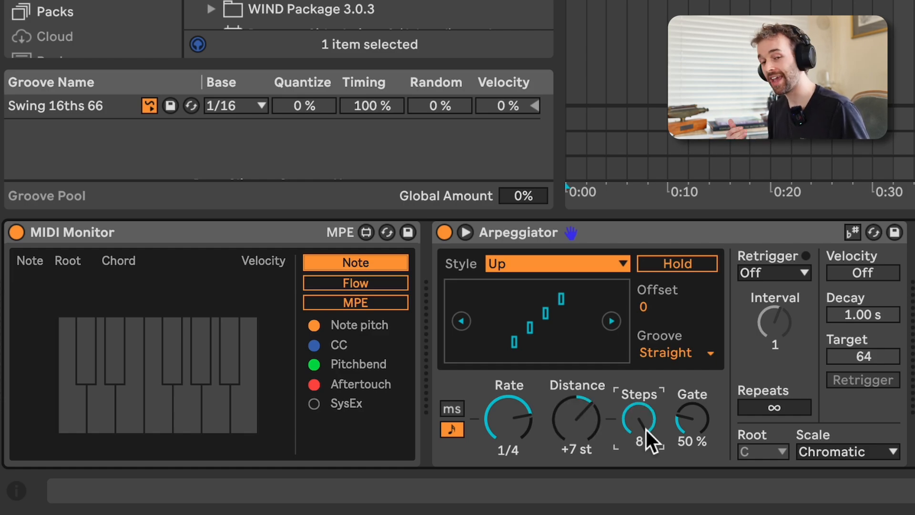
left_click_drag(589, 418, 590, 458)
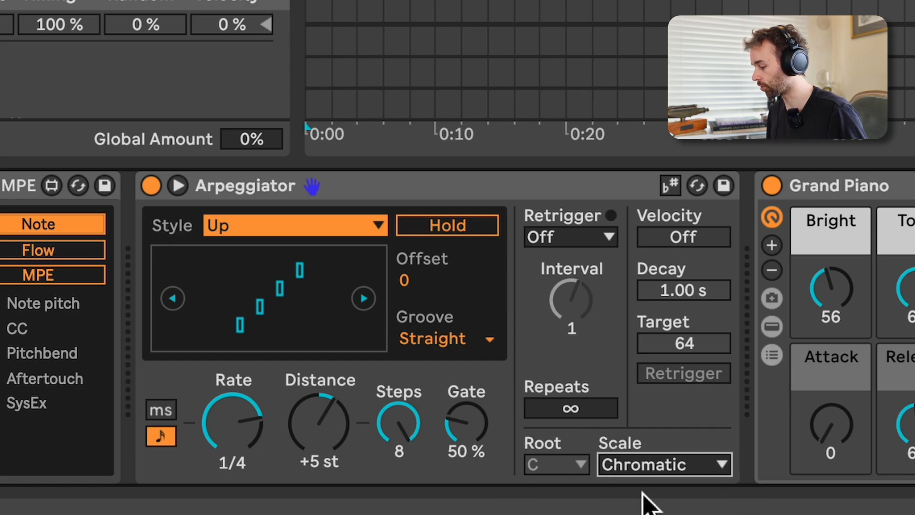
Step: Set the Arpeggiator's own scale to Major with root C
left_click(708, 473)
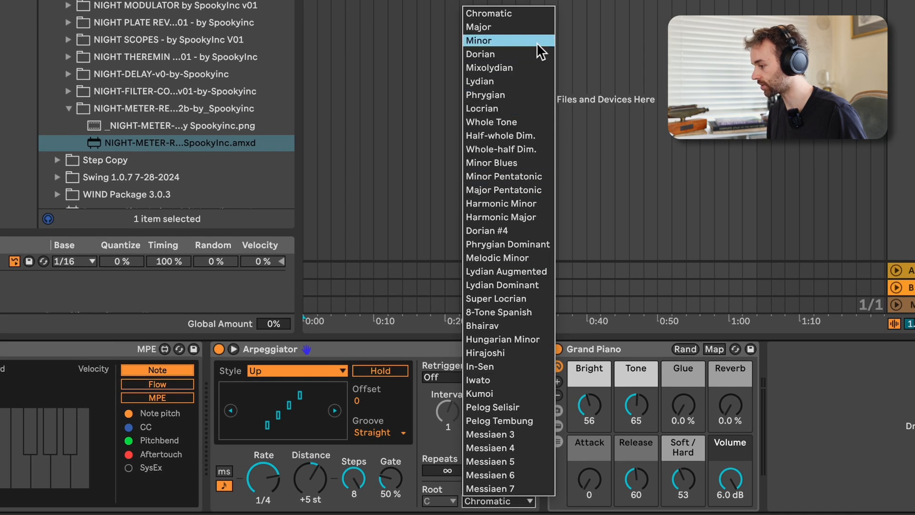
left_click(730, 0)
left_click(447, 501)
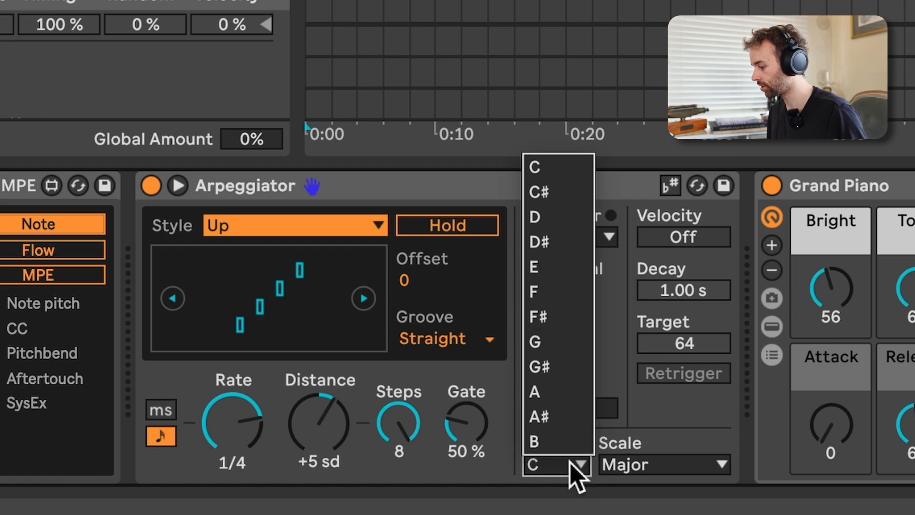
left_click(572, 465)
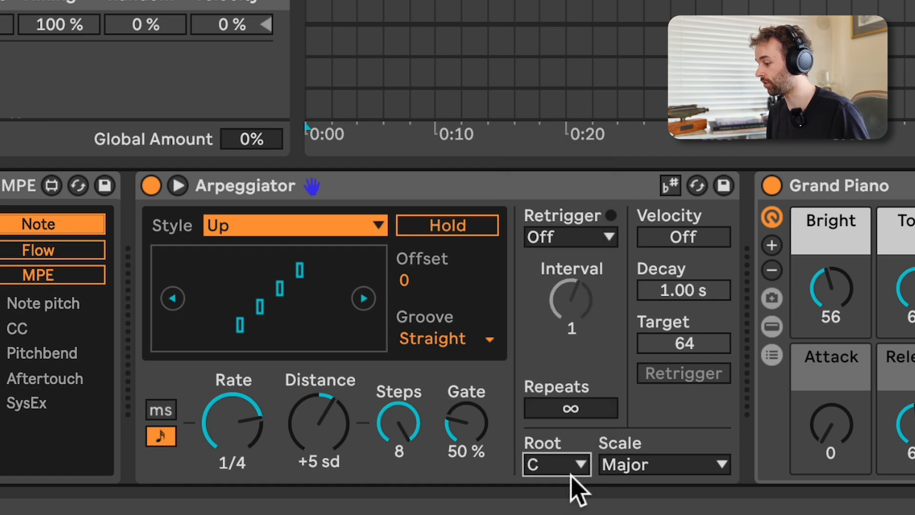
Step: Make the Arpeggiator follow the set's current scale and change that scale to D Minor
left_click(671, 187)
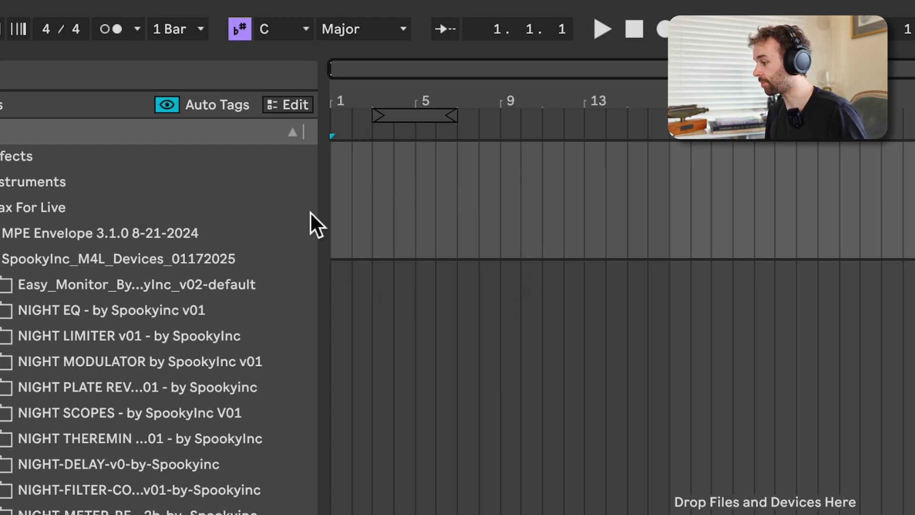
left_click(305, 28)
left_click(291, 92)
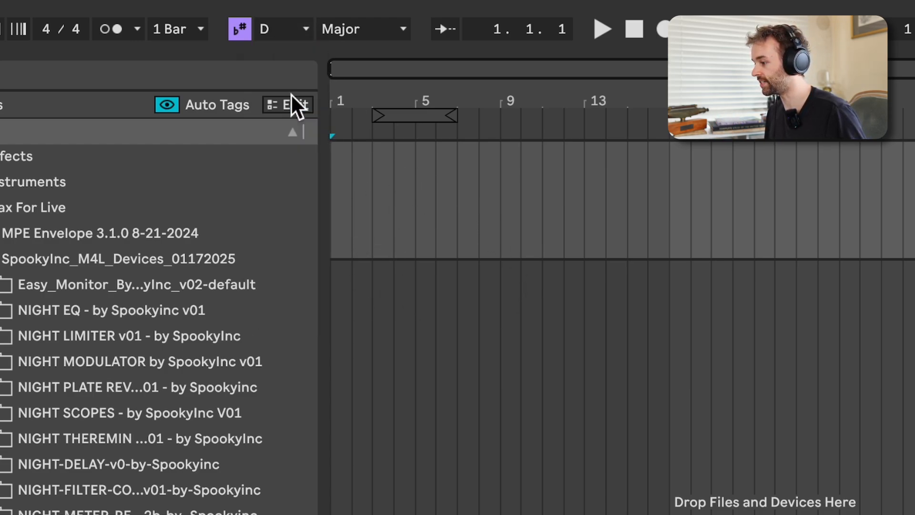
left_click(358, 30)
left_click(364, 78)
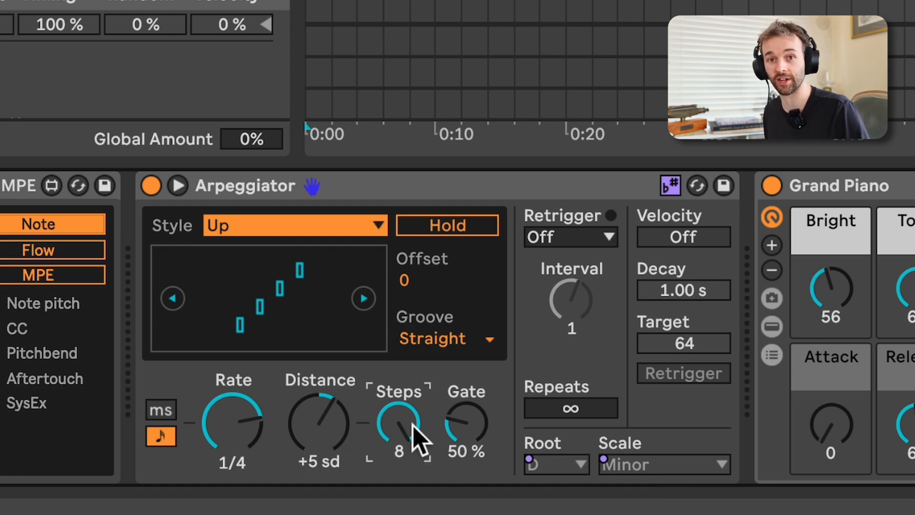
Step: Try 1 and 8 steps at a distance of +1 sd, and set the Arpeggiator to 4 steps of +5 sd at rate 1/8
left_click_drag(412, 429, 388, 457)
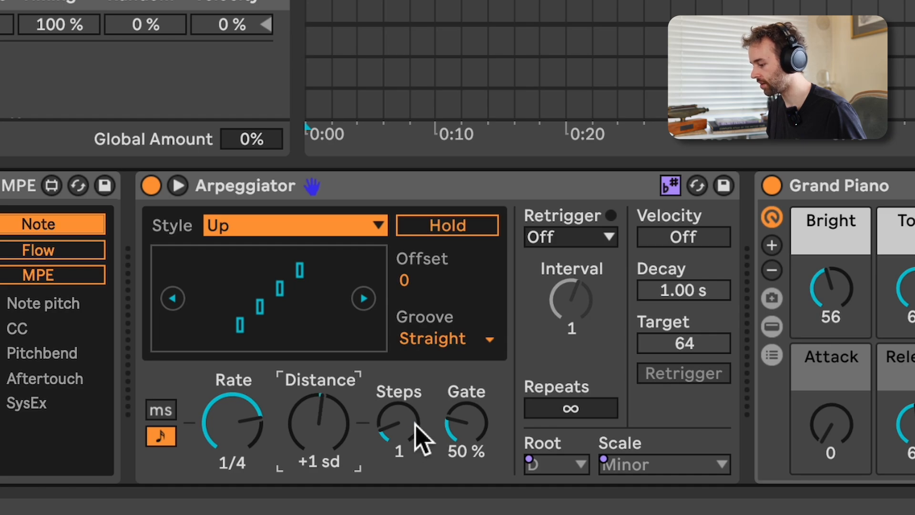
left_click_drag(418, 436, 419, 408)
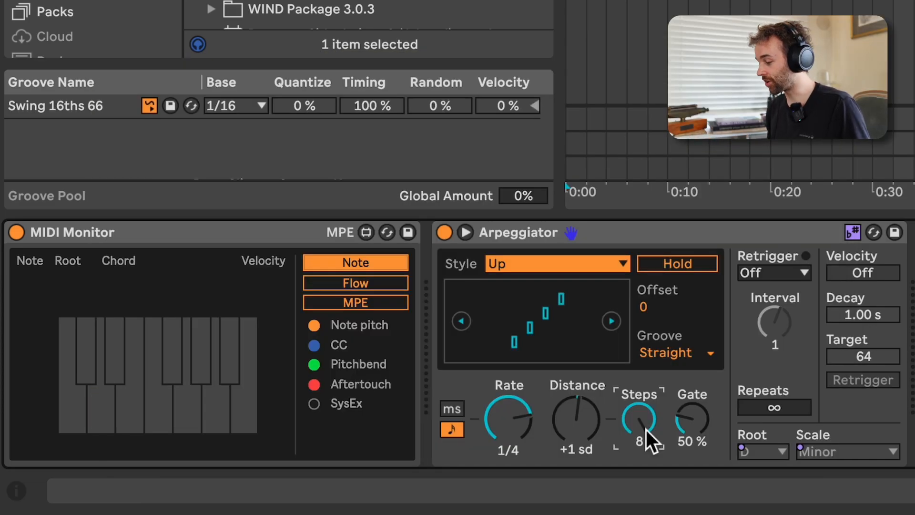
mouse_move(591, 434)
left_mouse_down()
mouse_move(591, 410)
mouse_move(592, 429)
mouse_move(644, 429)
mouse_move(643, 457)
mouse_move(639, 425)
mouse_move(592, 420)
left_mouse_up()
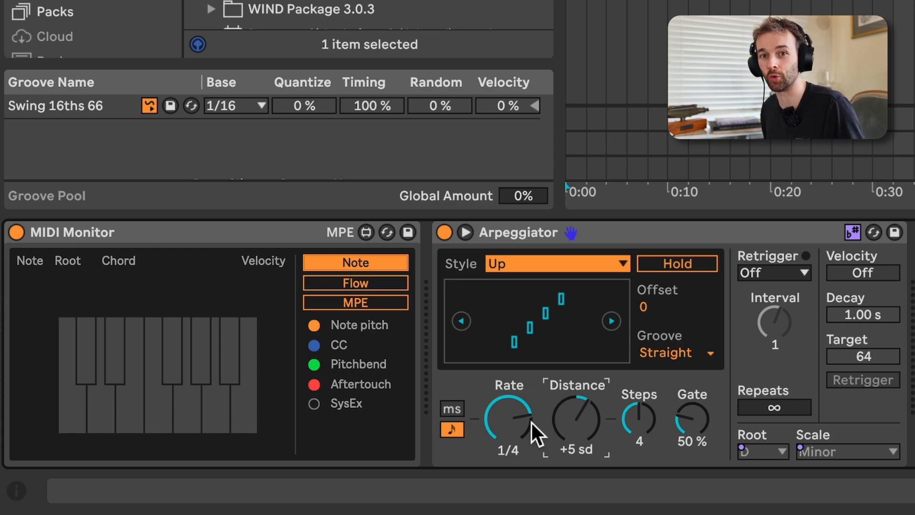
left_click_drag(532, 422, 517, 424)
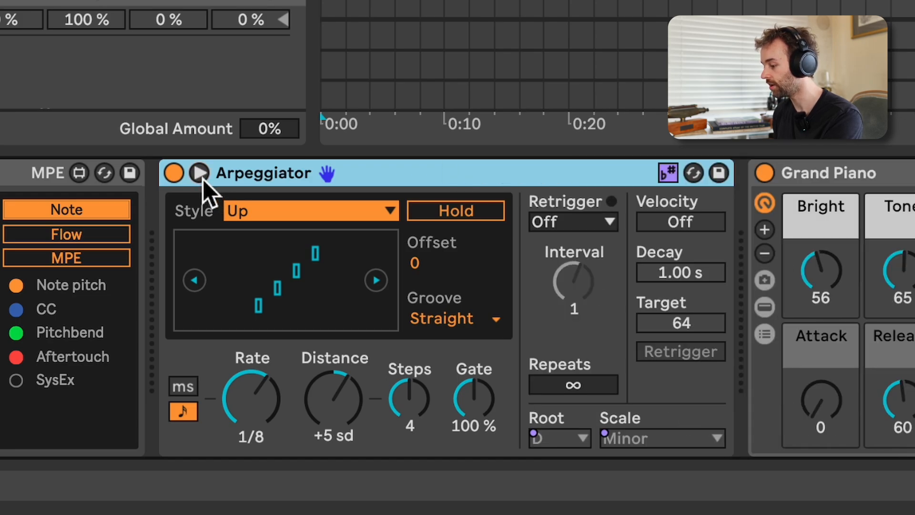
Step: Hide and show again the Arpeggiator's additional retrigger, velocity and scale settings
left_click(203, 180)
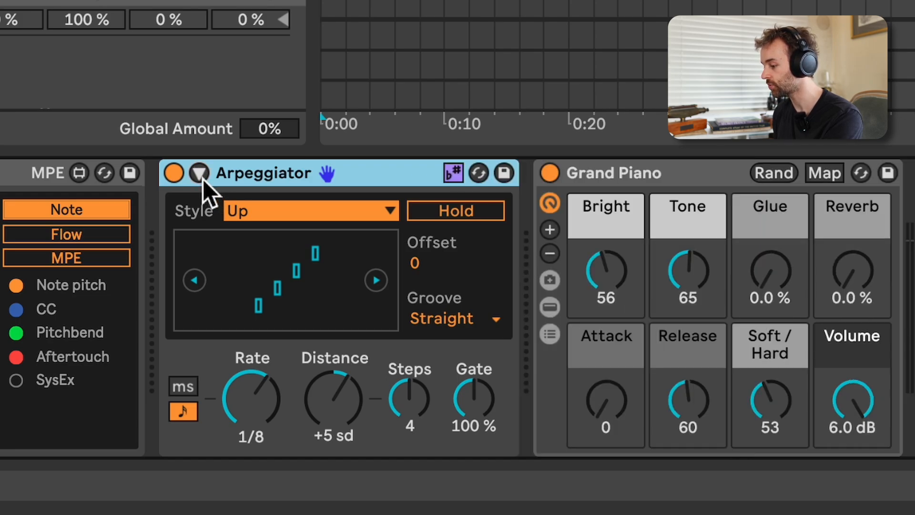
left_click(200, 175)
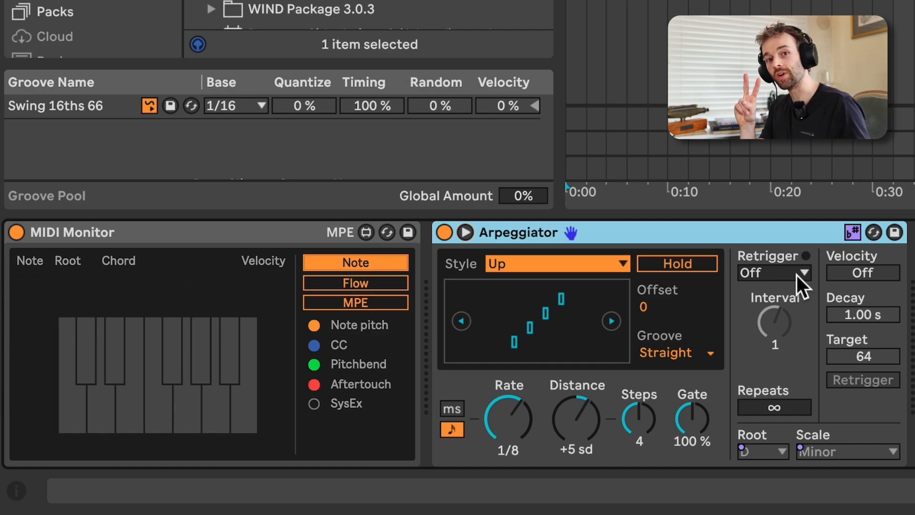
Step: Try the Arpeggiator's Retrigger mode on Note and set it to Beat
left_click(797, 276)
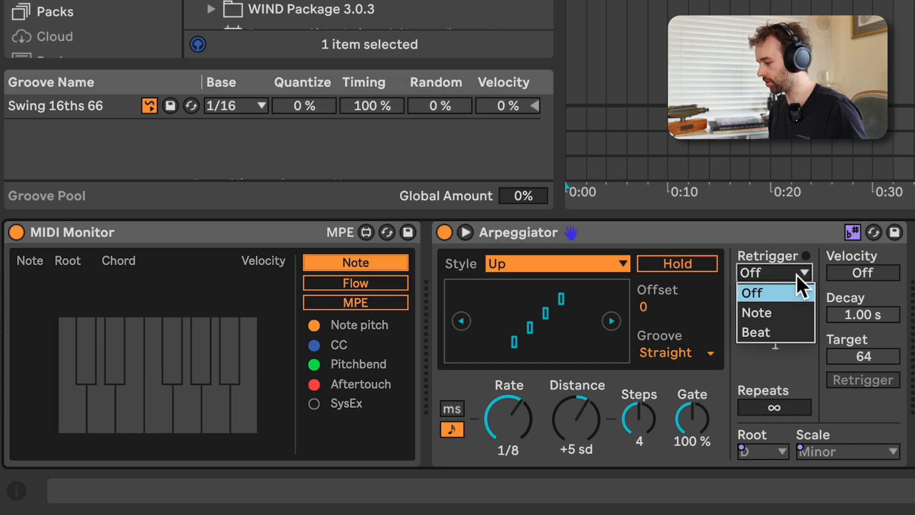
left_click(799, 314)
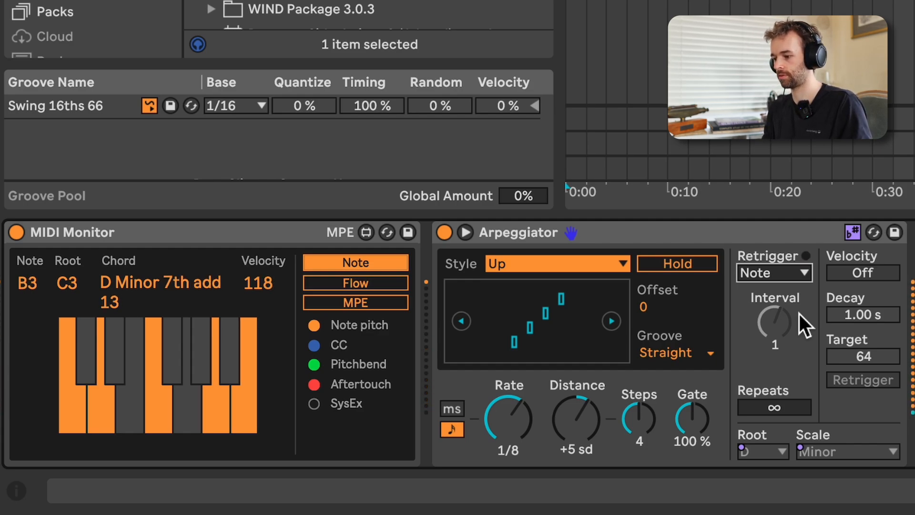
left_click(789, 274)
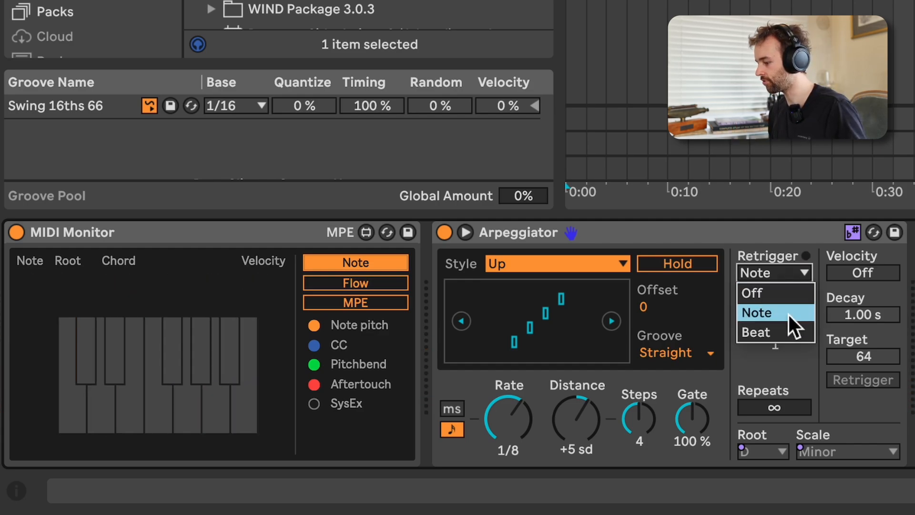
left_click(790, 326)
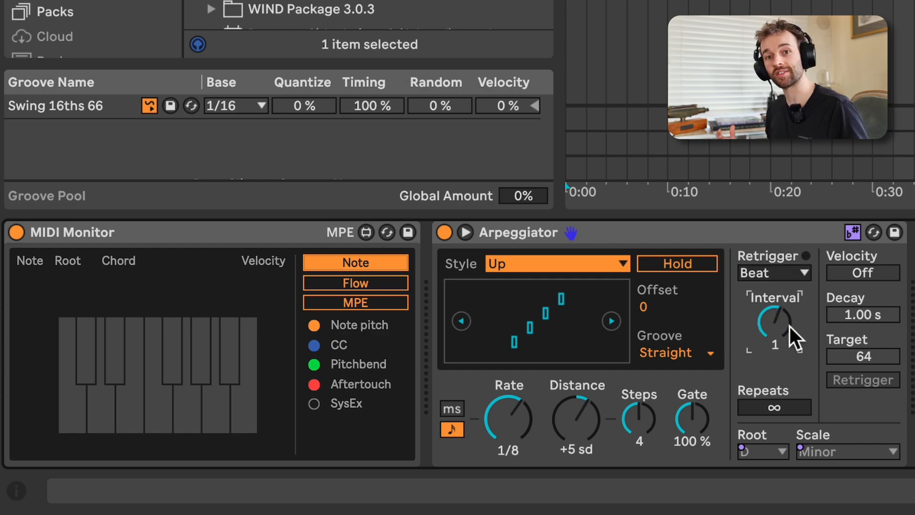
Step: Try the beat retrigger interval at 4 and set it to 1.5, and set the Arpeggiator's Repeats to 1
mouse_move(790, 326)
left_mouse_down()
mouse_move(790, 348)
mouse_move(791, 314)
left_mouse_up()
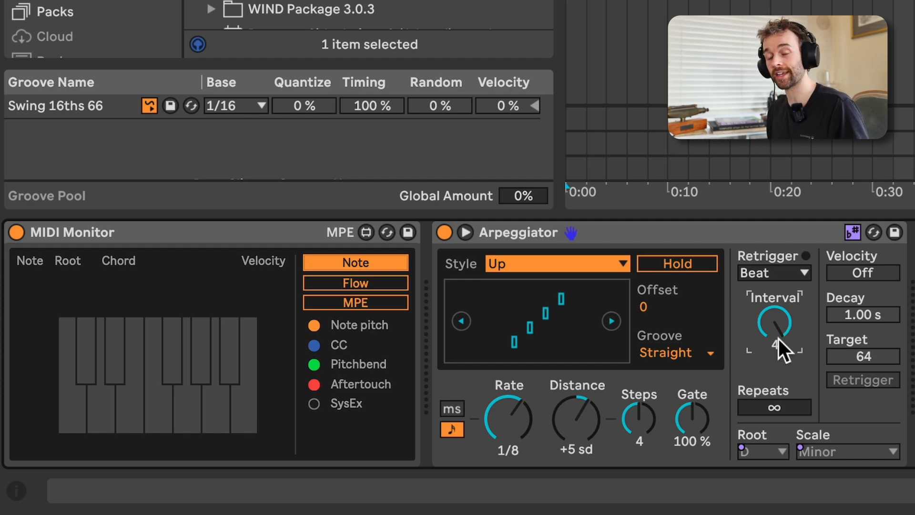
type("1.5")
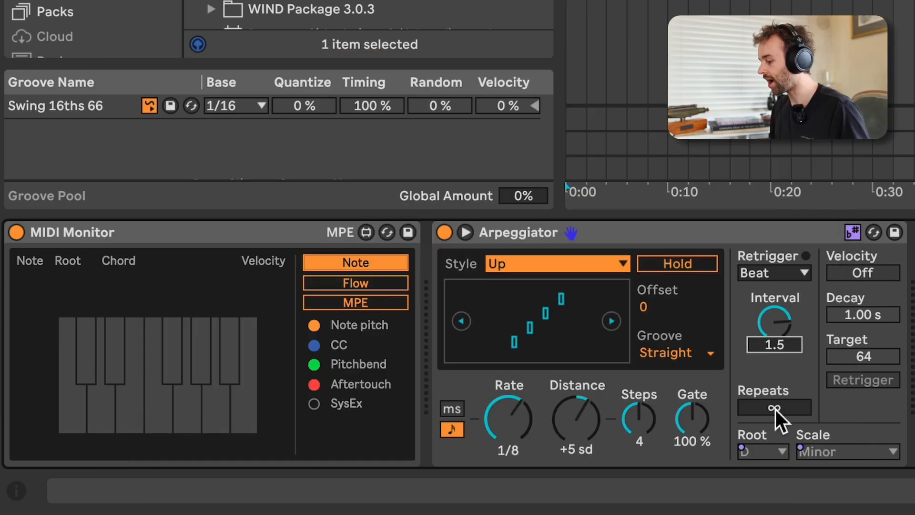
left_click(776, 410)
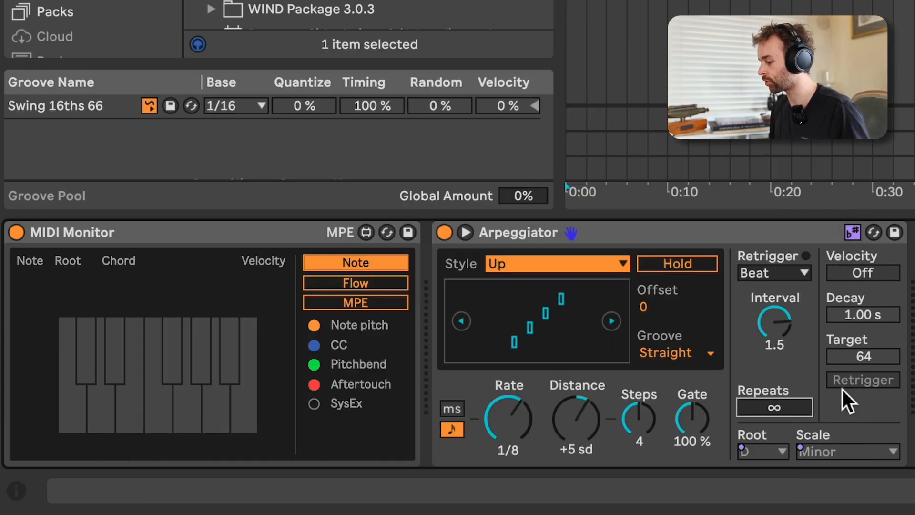
key("Up")
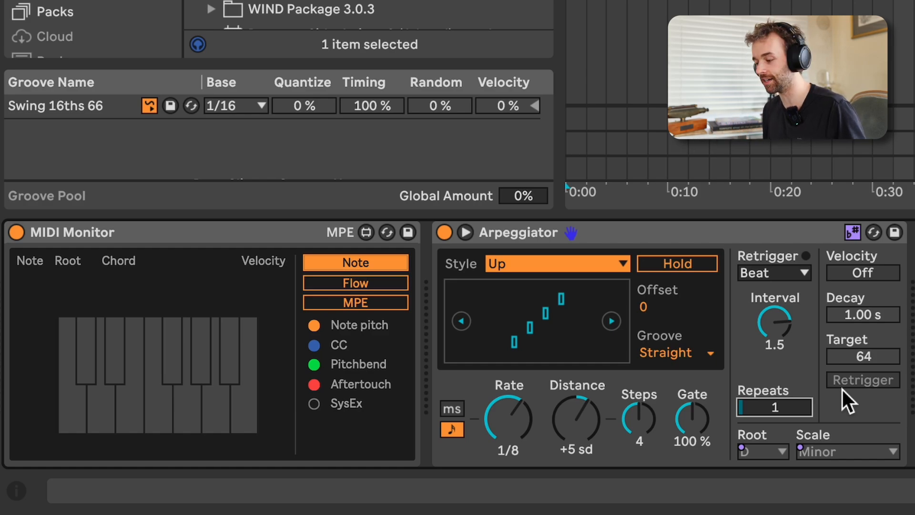
Step: Set the Arpeggiator's Steps to 0 and try Repeats at 3 and 16
left_click_drag(643, 421, 644, 451)
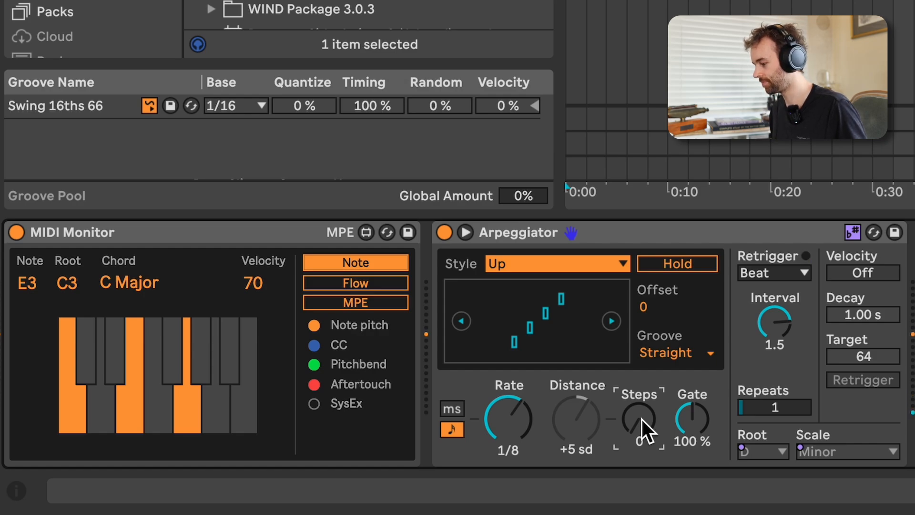
scroll(806, 405, "up", 9)
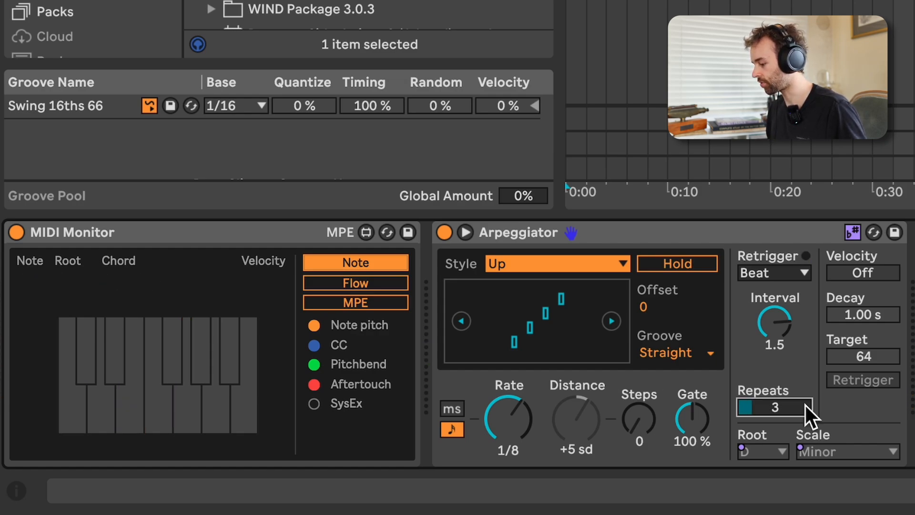
scroll(805, 406, "up", 6)
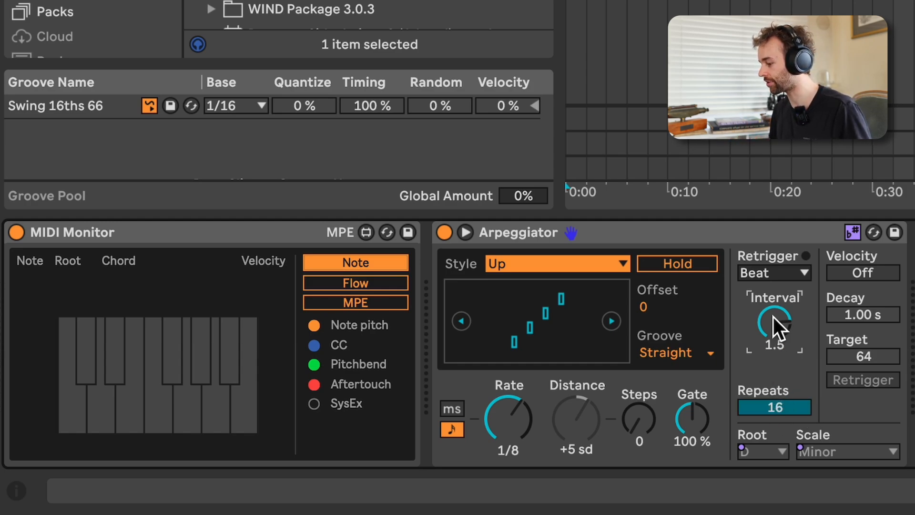
Step: Set the Arpeggiator's beat retrigger interval to 9/8 and its Repeats to 2
left_click_drag(773, 316, 773, 329)
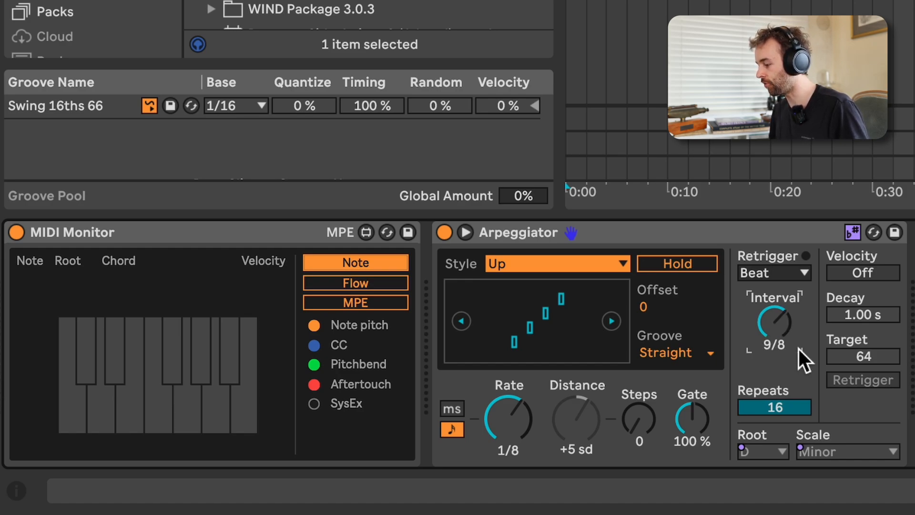
left_click_drag(775, 408, 775, 427)
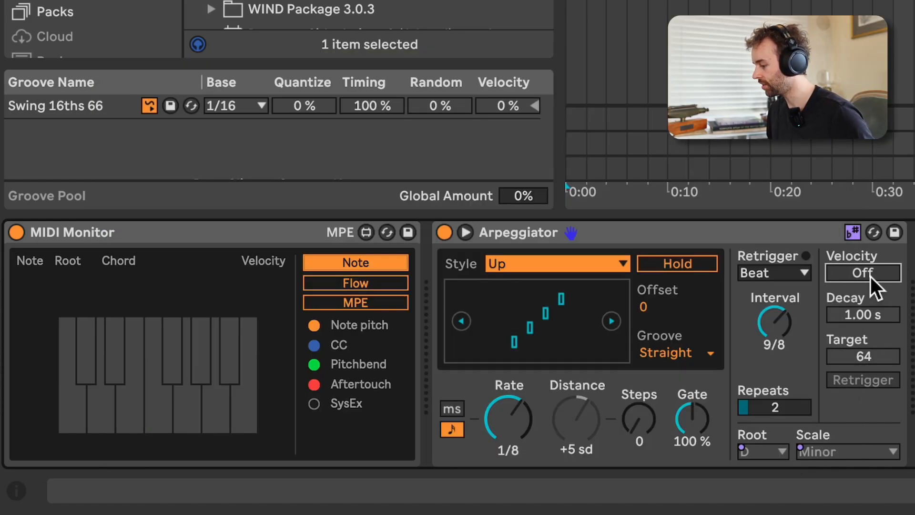
Step: Turn on the Arpeggiator's Velocity section and point out its Decay and Target values
left_click(871, 277)
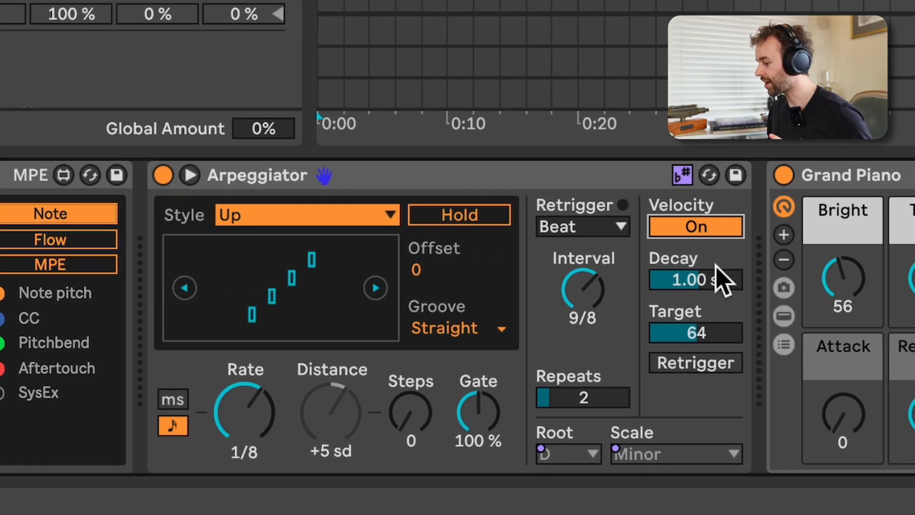
left_click(725, 283)
left_click(698, 333)
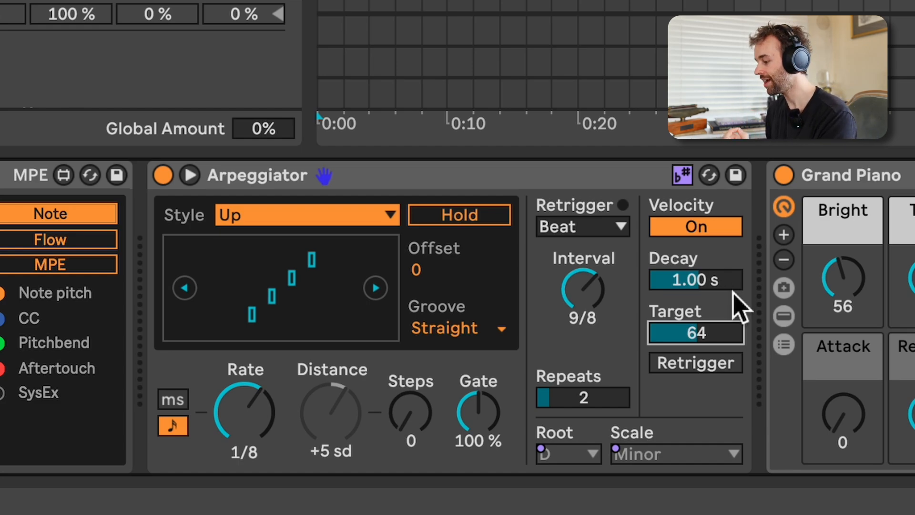
left_click(680, 283)
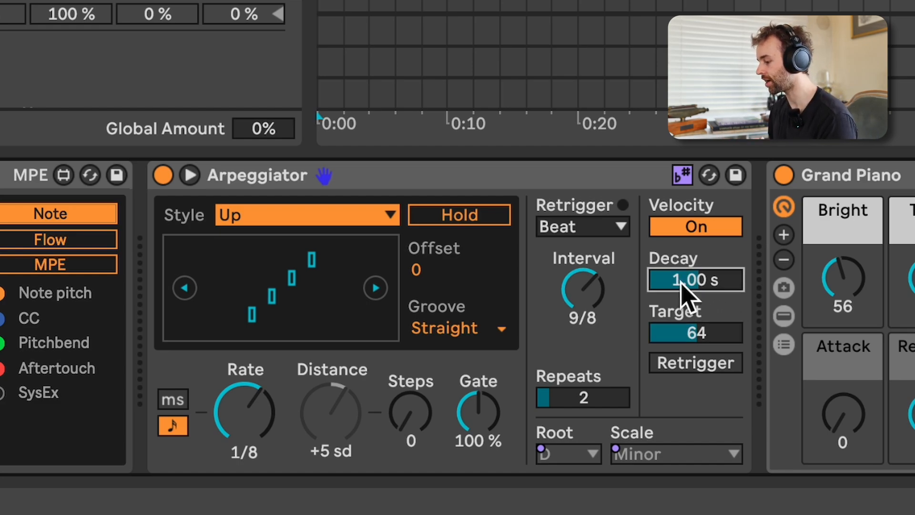
left_click(699, 337)
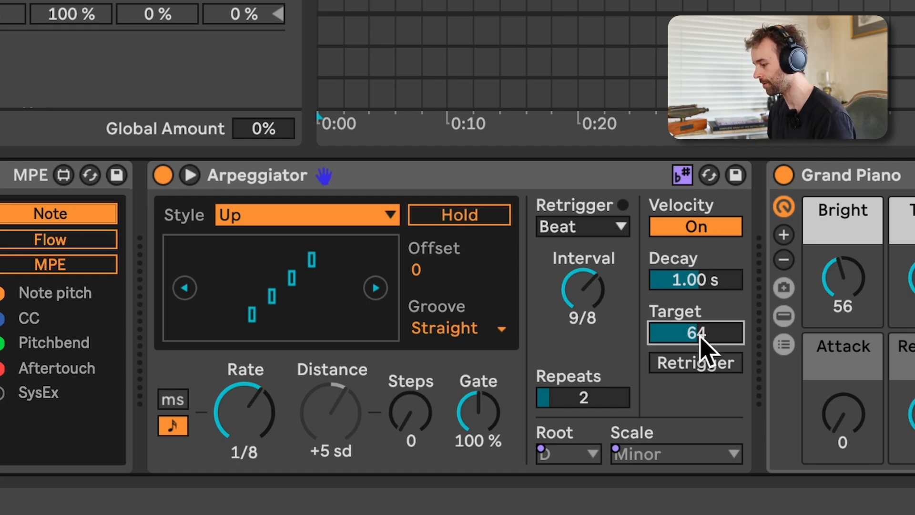
Step: Set the Arpeggiator's Retrigger mode to Off and its Repeats to infinite
left_click(615, 227)
left_click(596, 251)
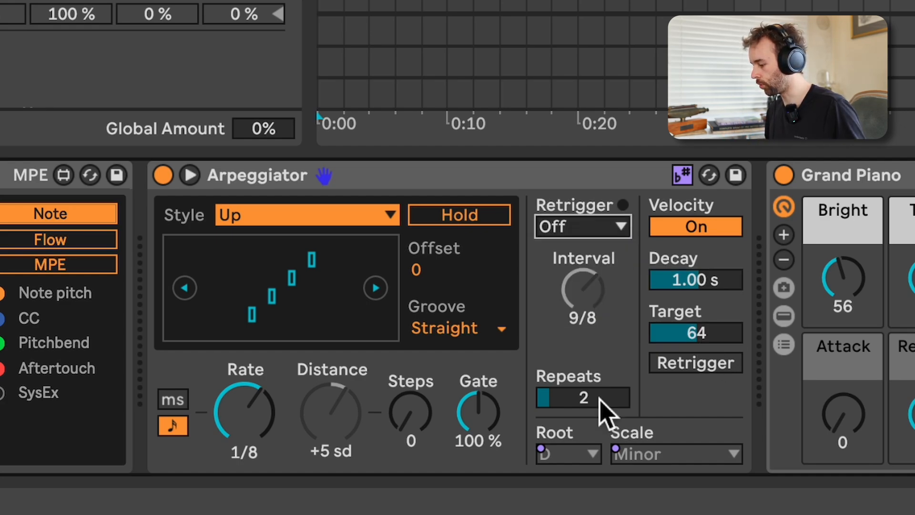
left_click_drag(600, 402, 601, 363)
Step: Try a velocity Target of 19 with a Decay of 17.7 s
left_click(706, 334)
mouse_move(705, 333)
left_mouse_down()
mouse_move(706, 352)
mouse_move(715, 348)
left_mouse_up()
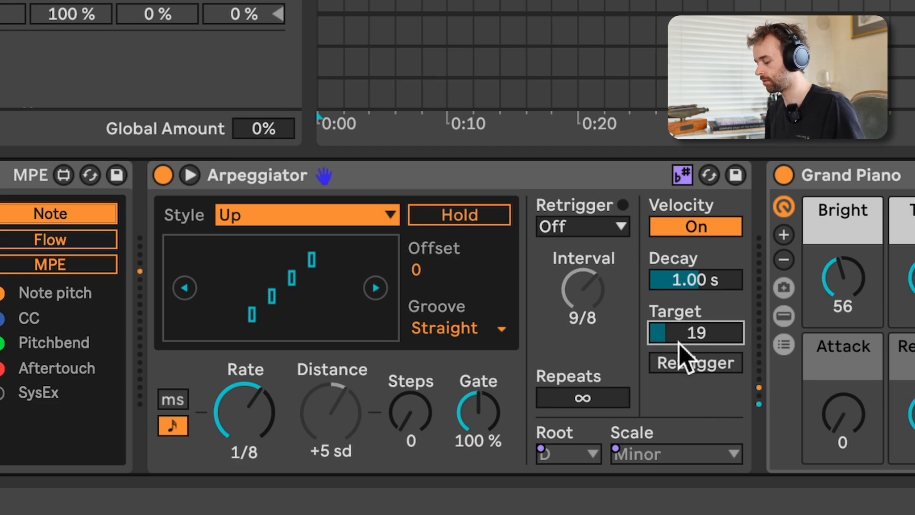
left_click_drag(715, 282, 715, 241)
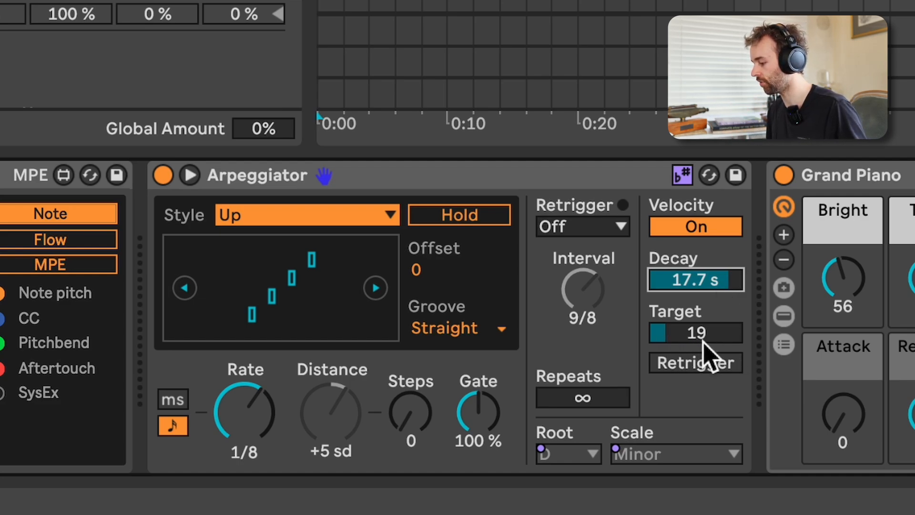
Step: Try a velocity Target of 127 with a Decay of 1.87 s, and set the Target to 62
left_click(715, 334)
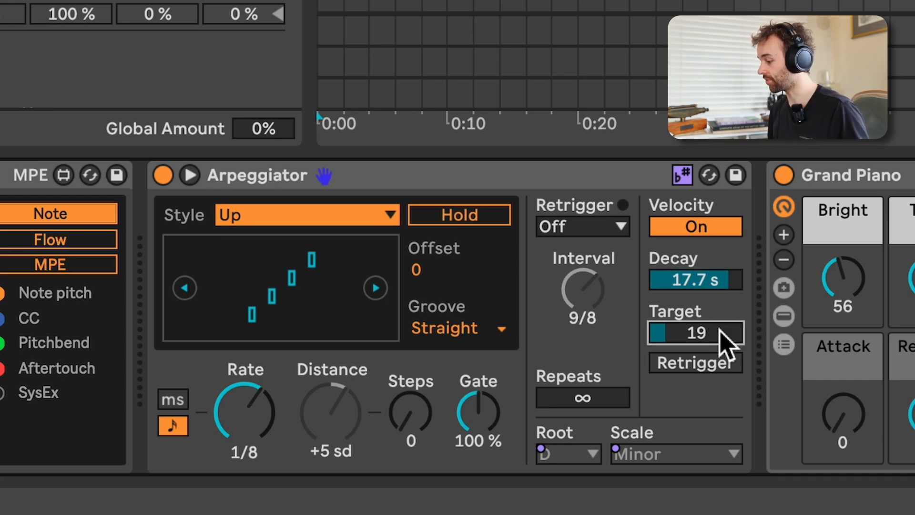
mouse_move(729, 337)
left_mouse_down()
mouse_move(729, 306)
mouse_move(730, 334)
left_mouse_up()
left_click_drag(715, 282, 715, 336)
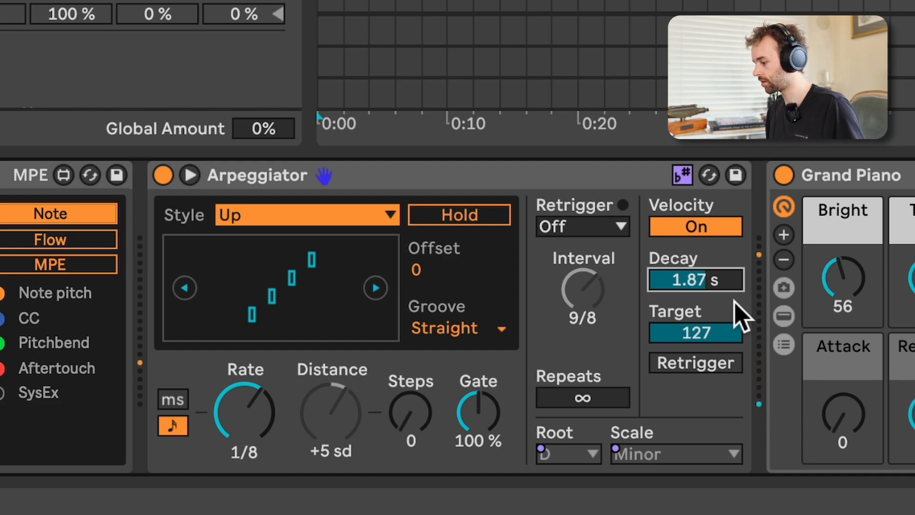
left_click_drag(717, 337, 717, 367)
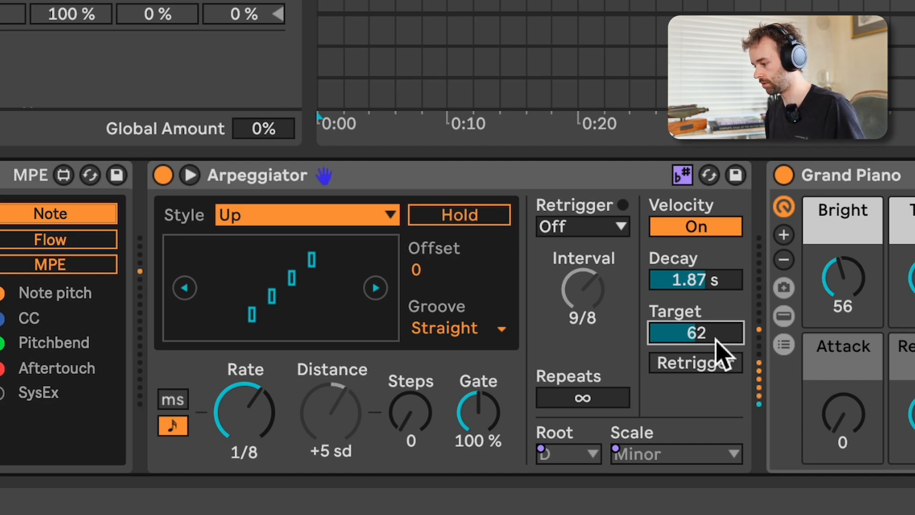
Step: Turn on Retrigger for the Arpeggiator's velocity and set its Retrigger mode to Beat
left_click(710, 367)
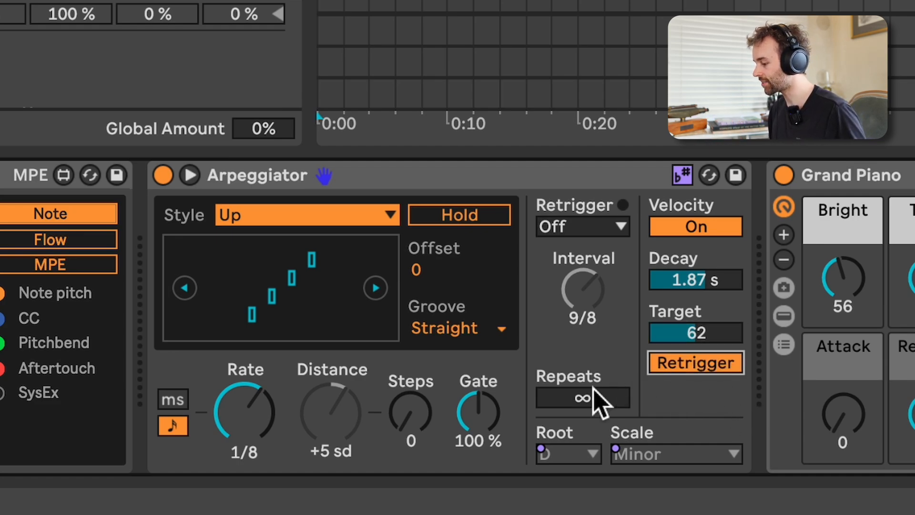
left_click(615, 233)
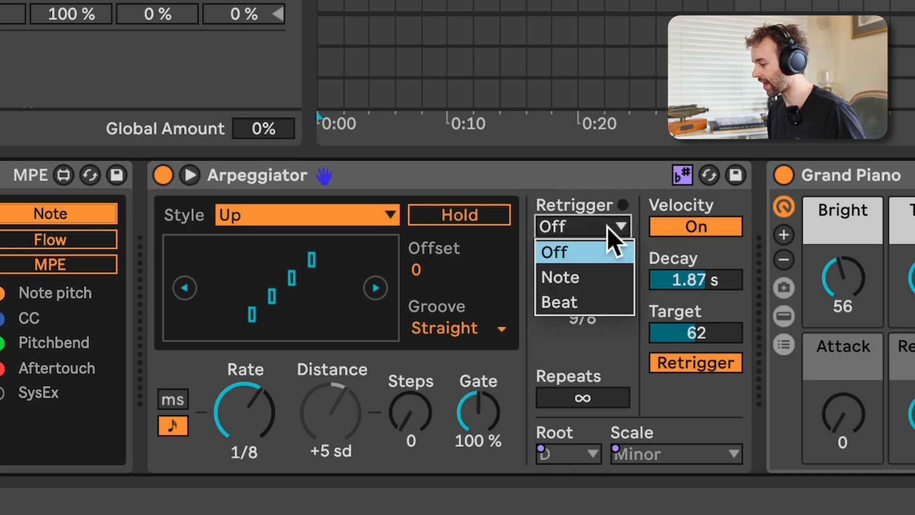
left_click(592, 303)
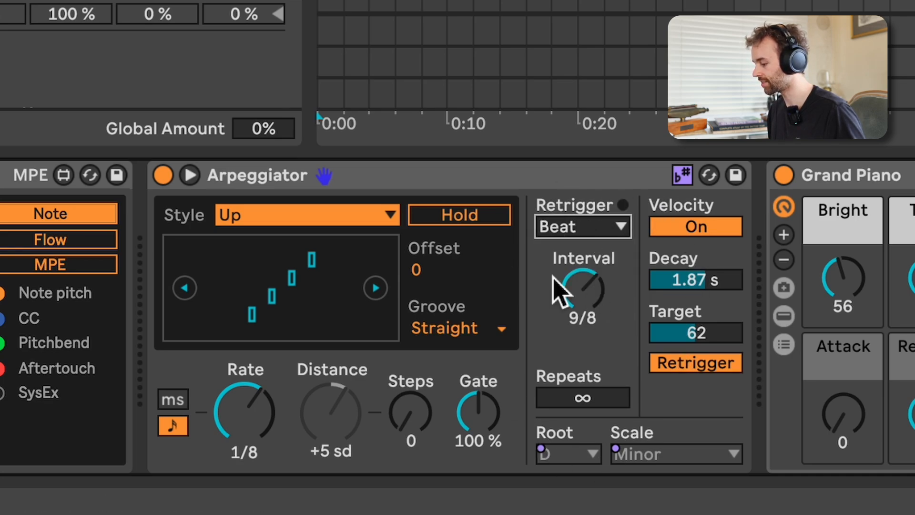